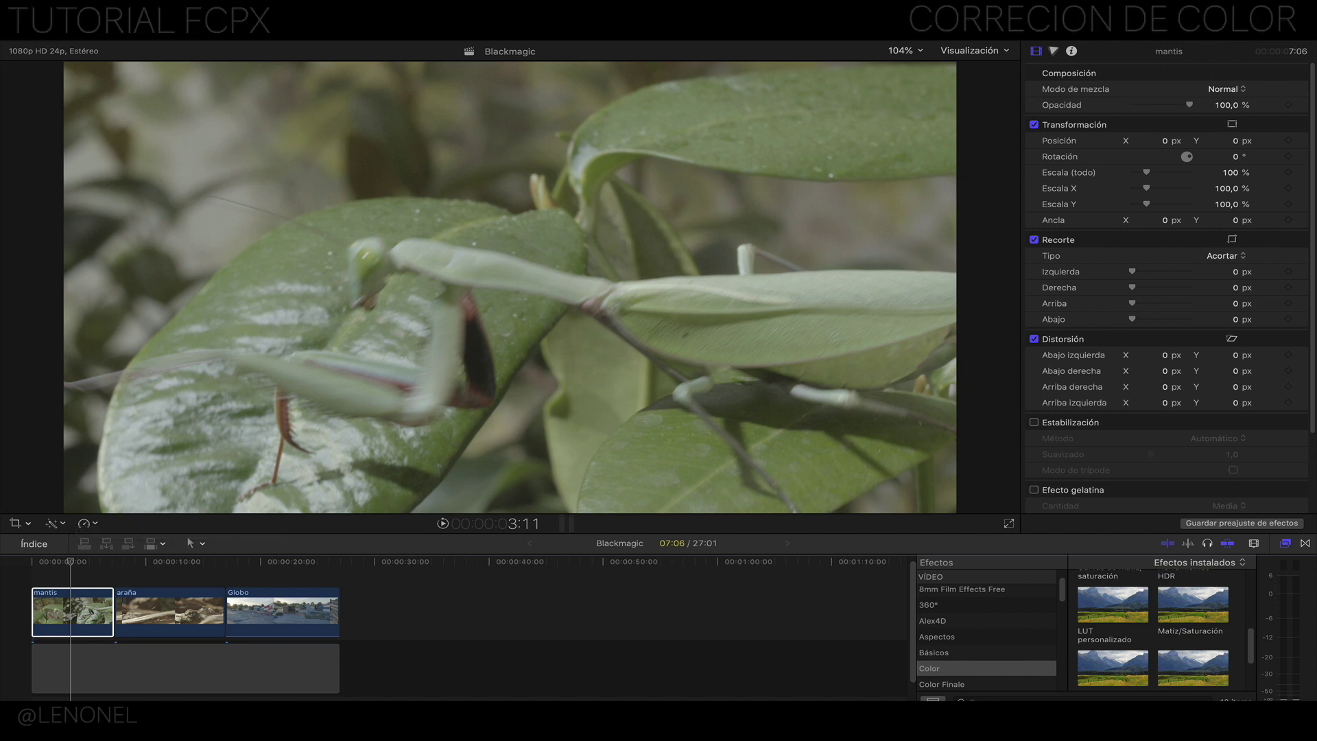
Open the Color inspector for the mantis clip through the Window > Go To menu
left_click(494, 30)
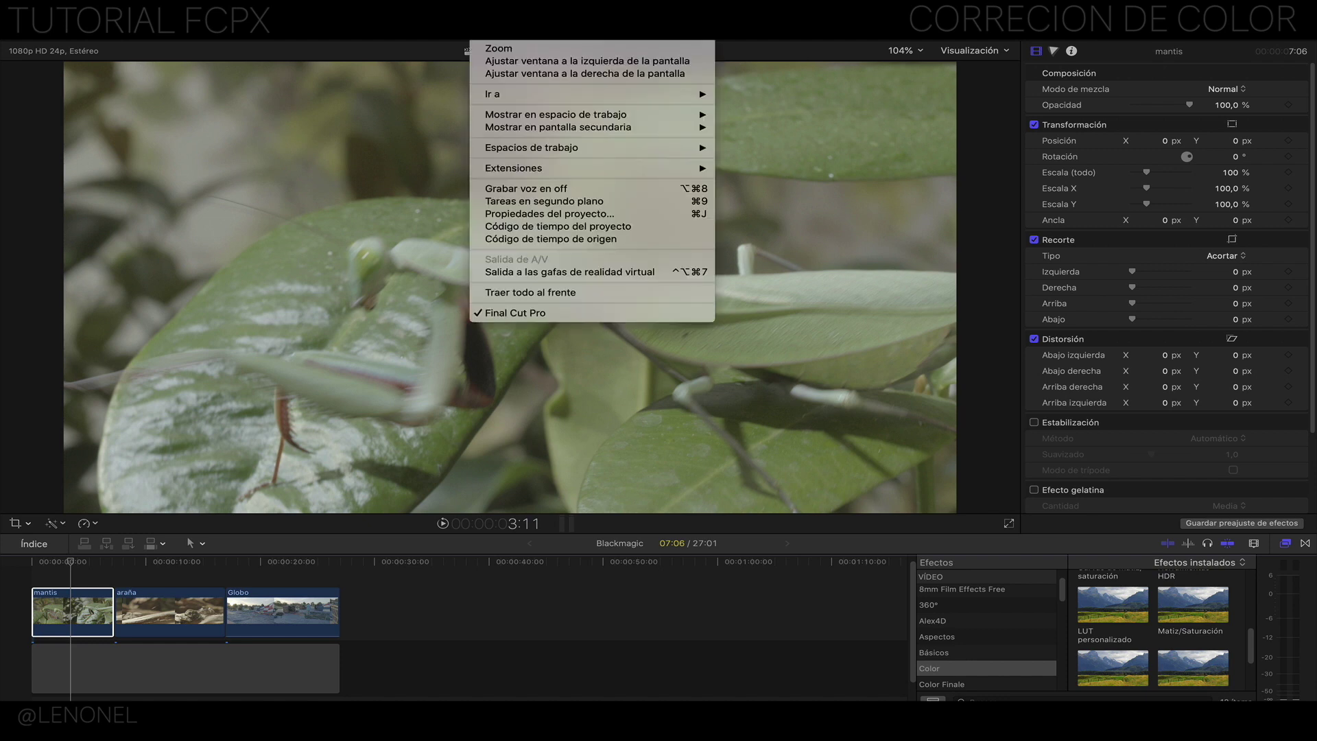
mouse_move(511, 93)
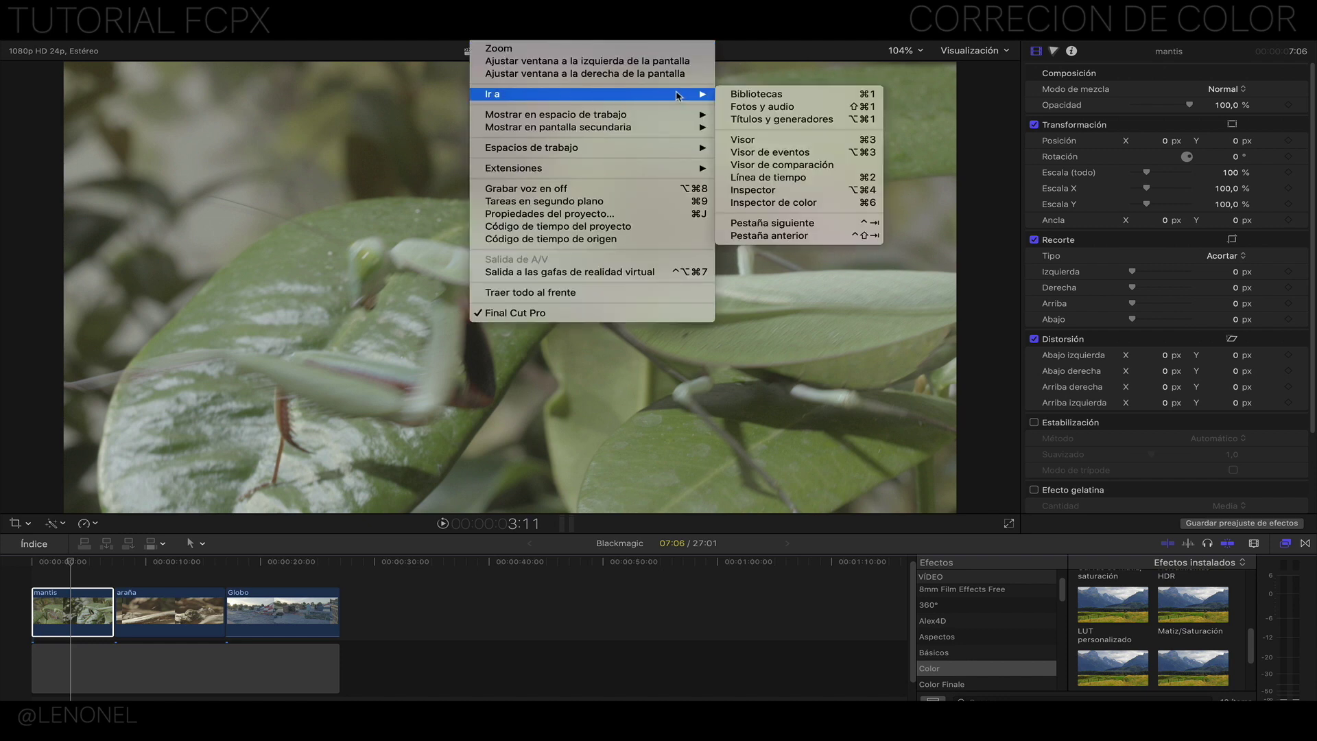
left_click(806, 203)
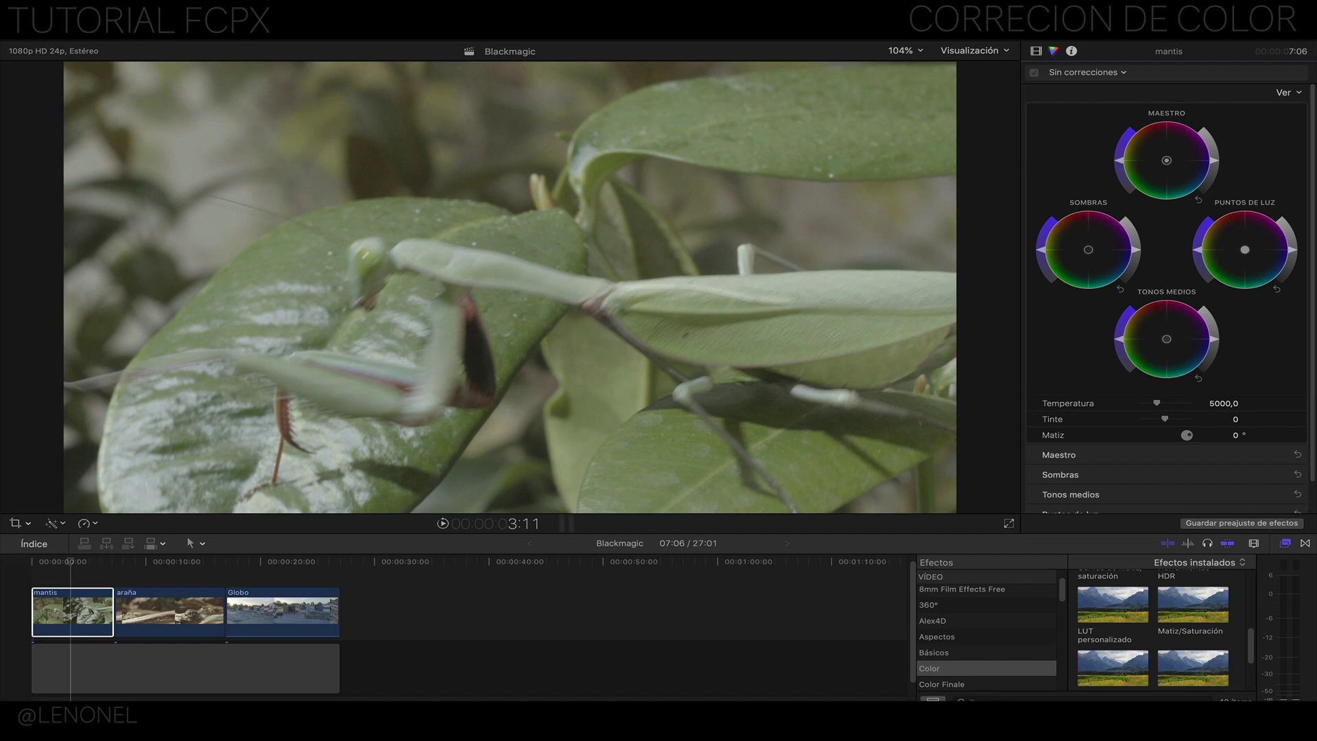
In General preferences keep colour correction on Ruedas de color, then close the preferences window
left_click(76, 19)
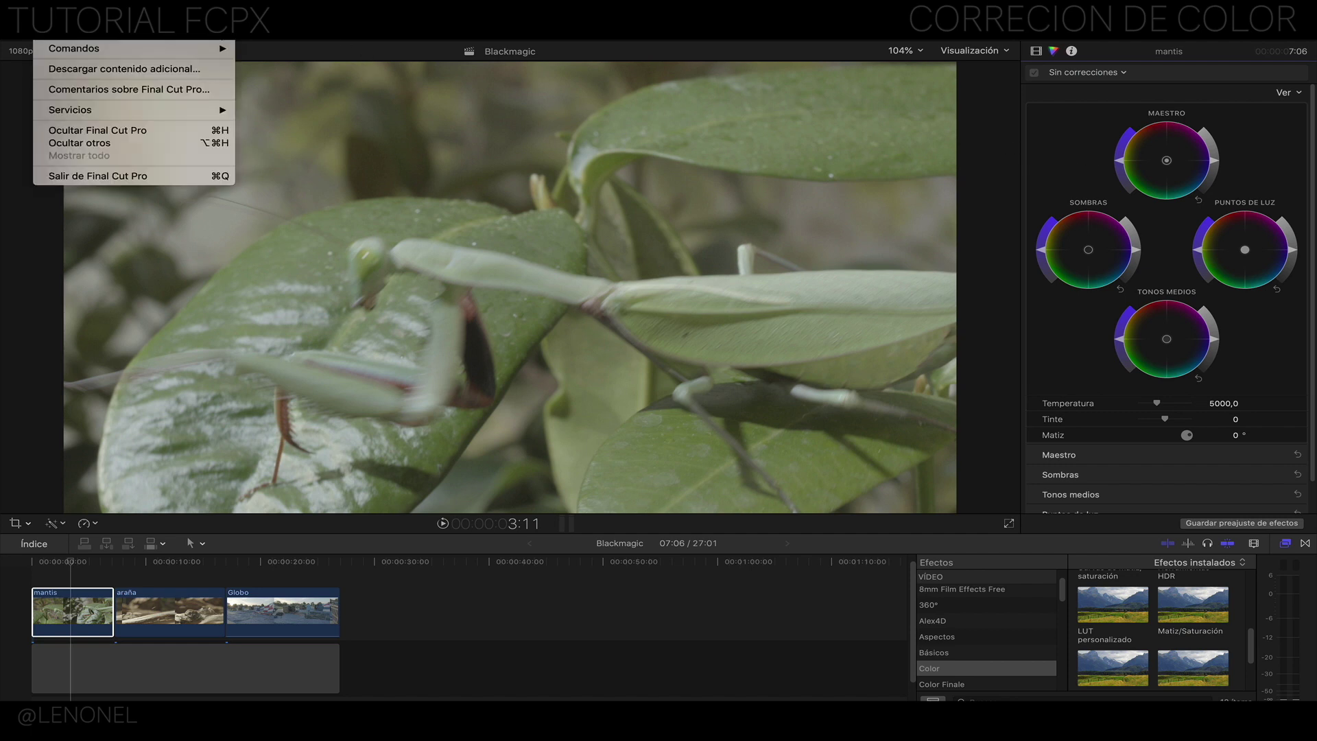
left_click(58, 29)
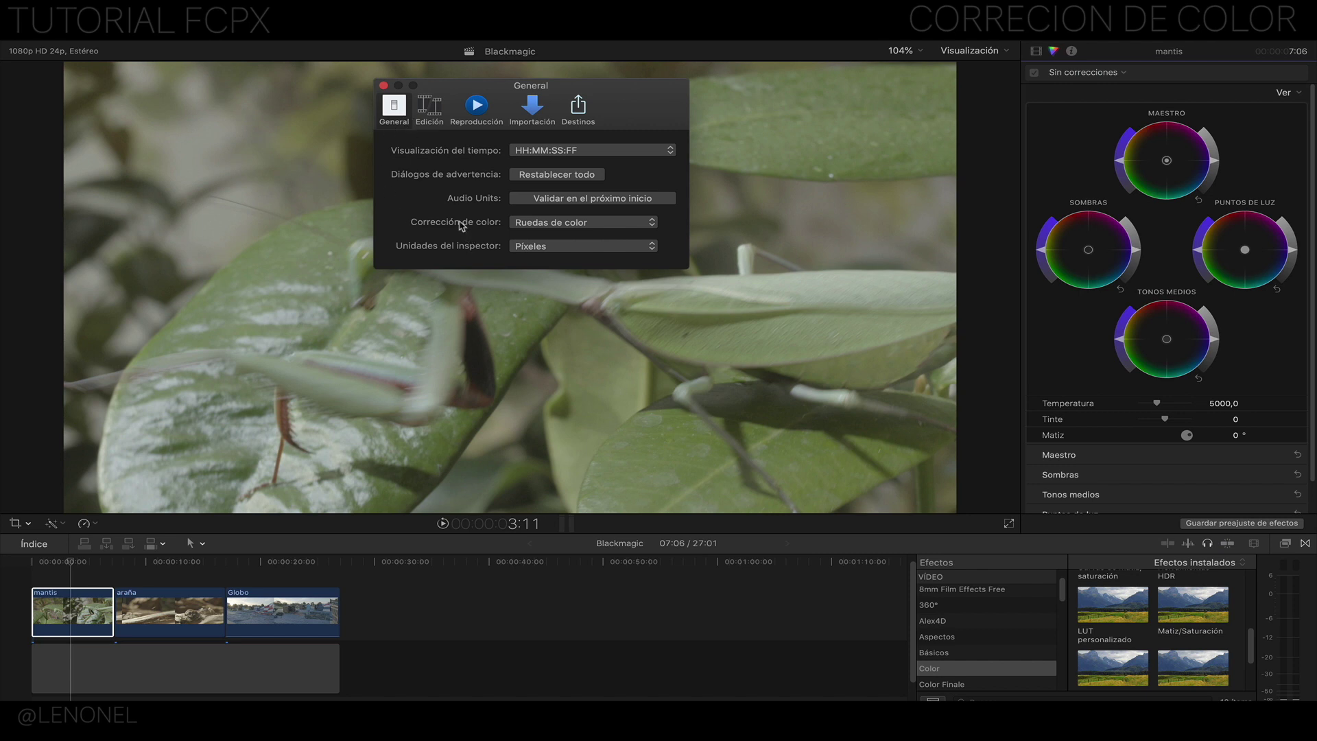
left_click(631, 228)
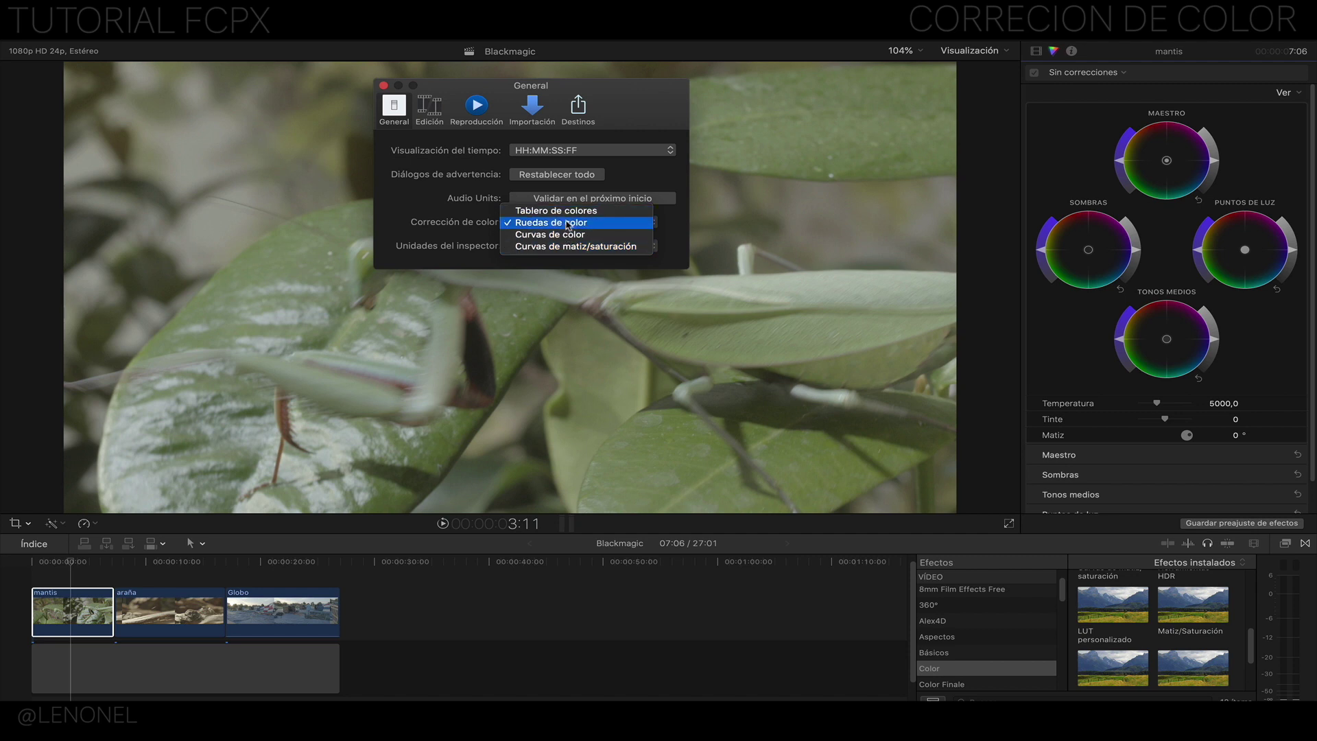
left_click(567, 222)
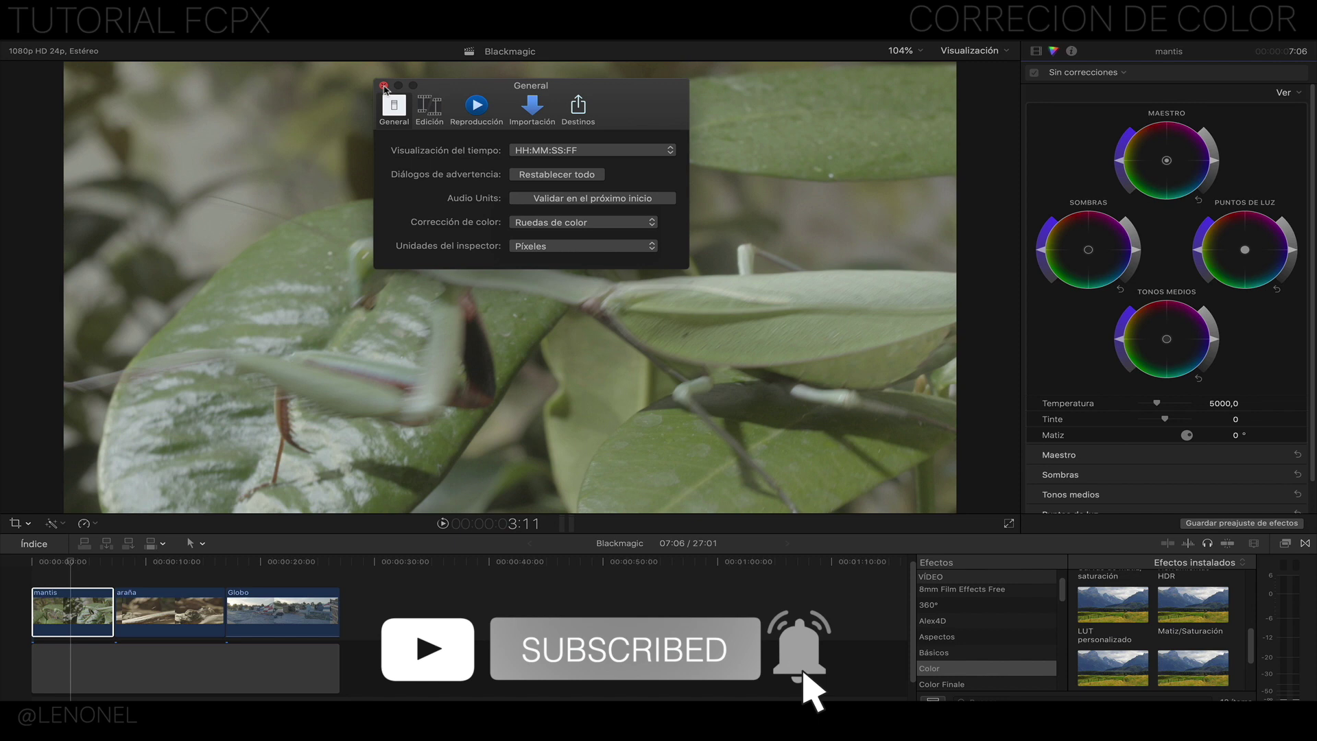
left_click(383, 88)
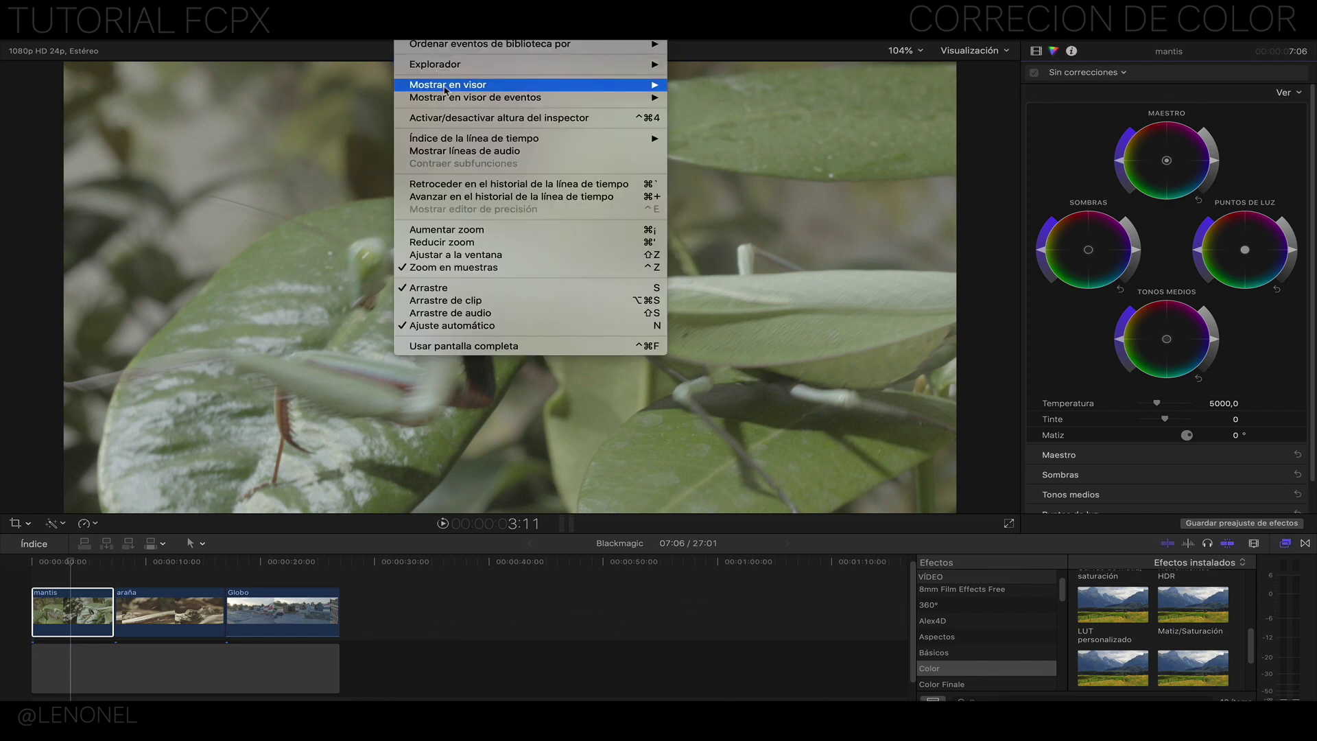
Show the video scopes (Cmd+7), try the four-scope layout, then return to the single Luminancia waveform
mouse_move(446, 89)
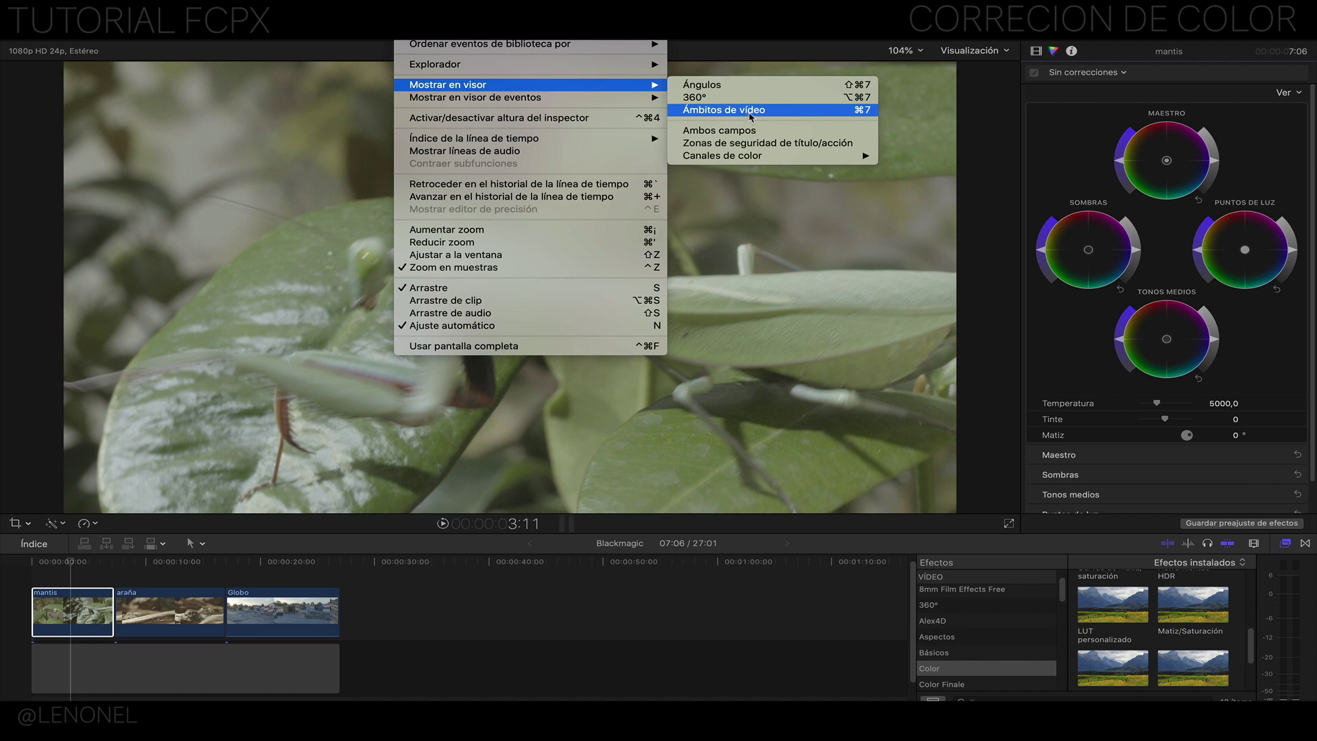
key("super+7")
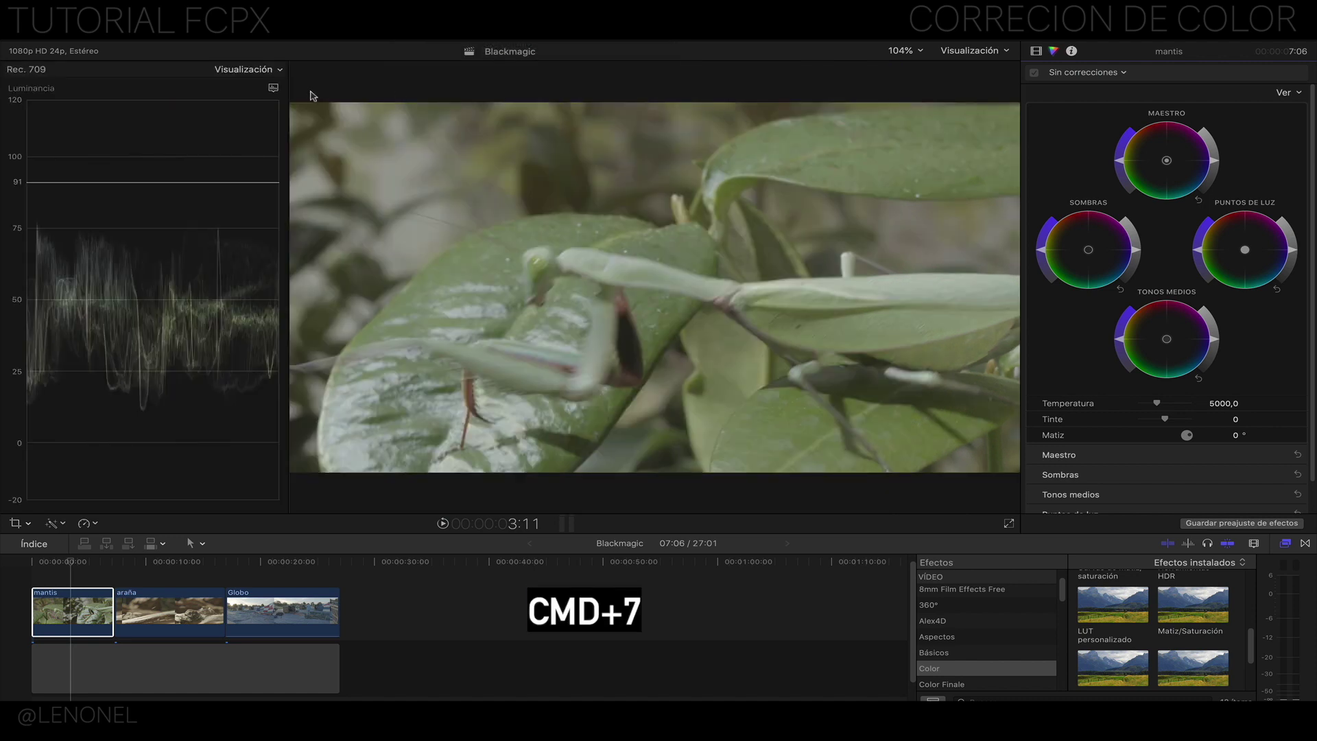
left_click(280, 70)
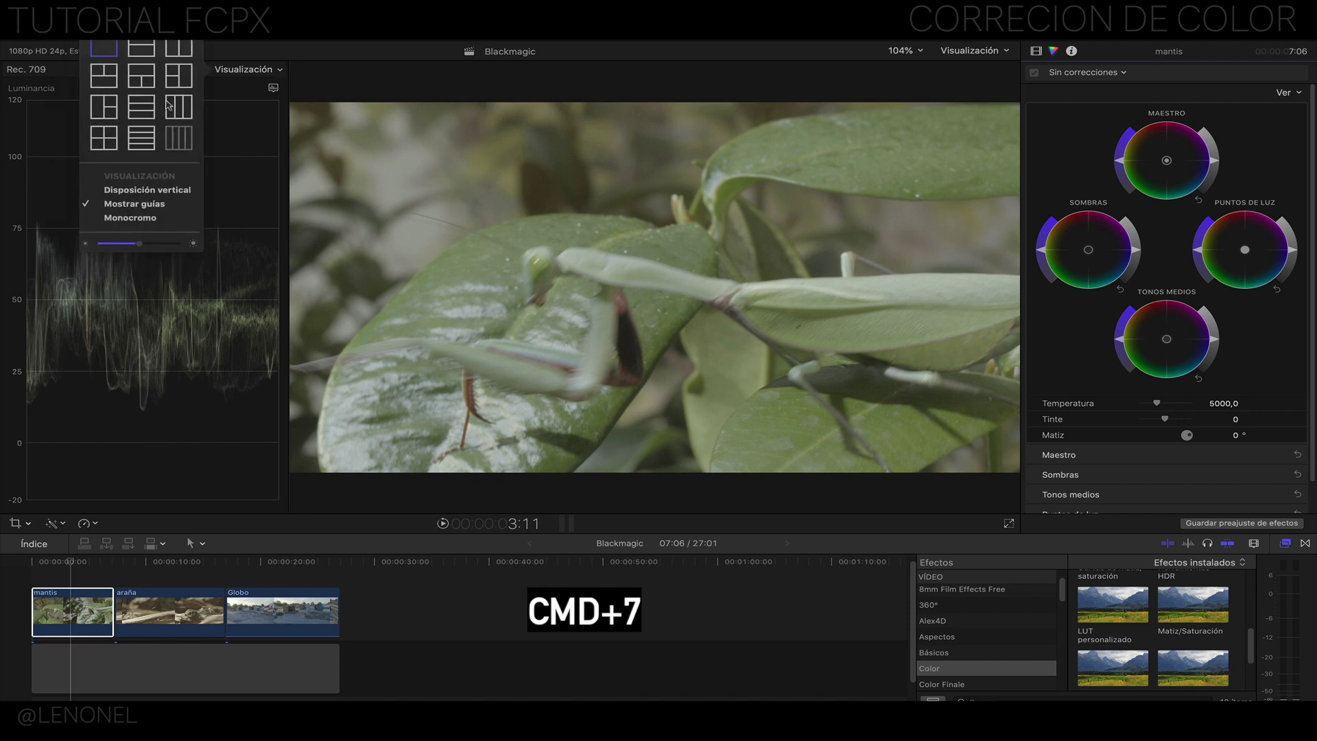
left_click(144, 141)
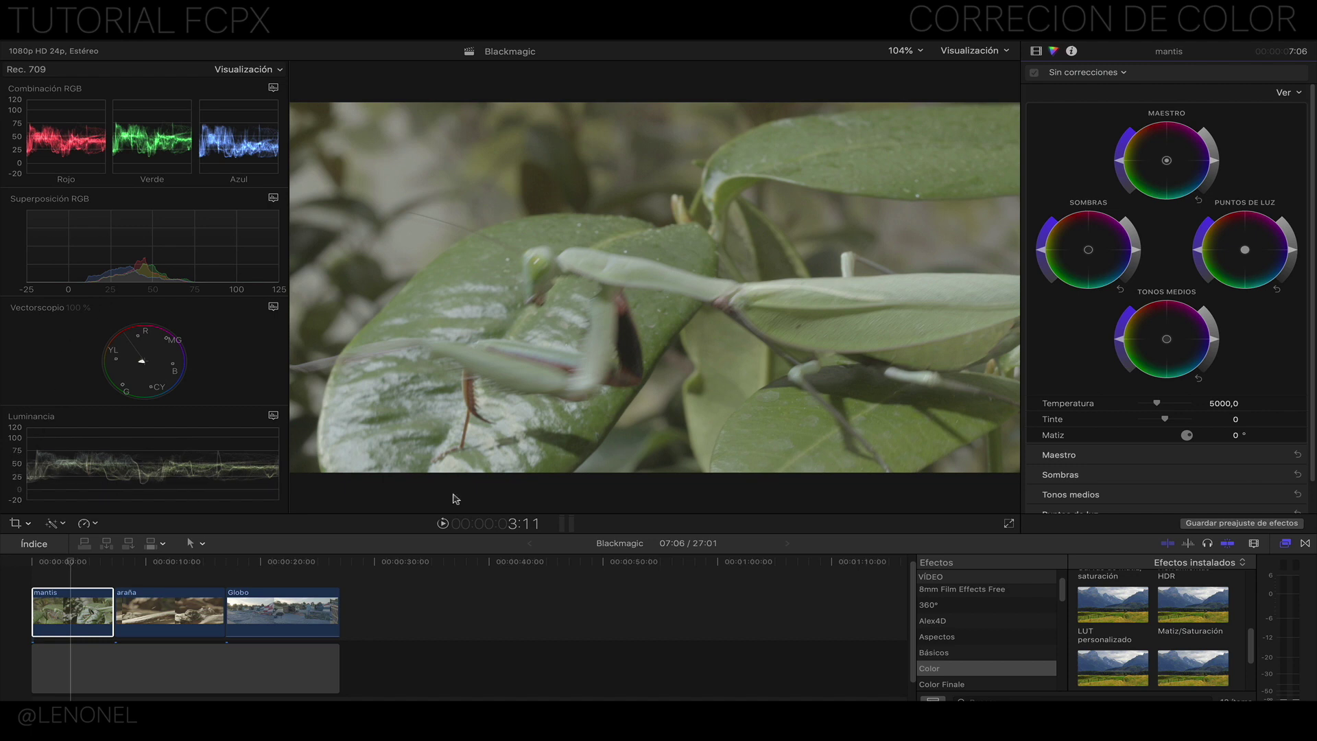
left_click(280, 70)
left_click(102, 46)
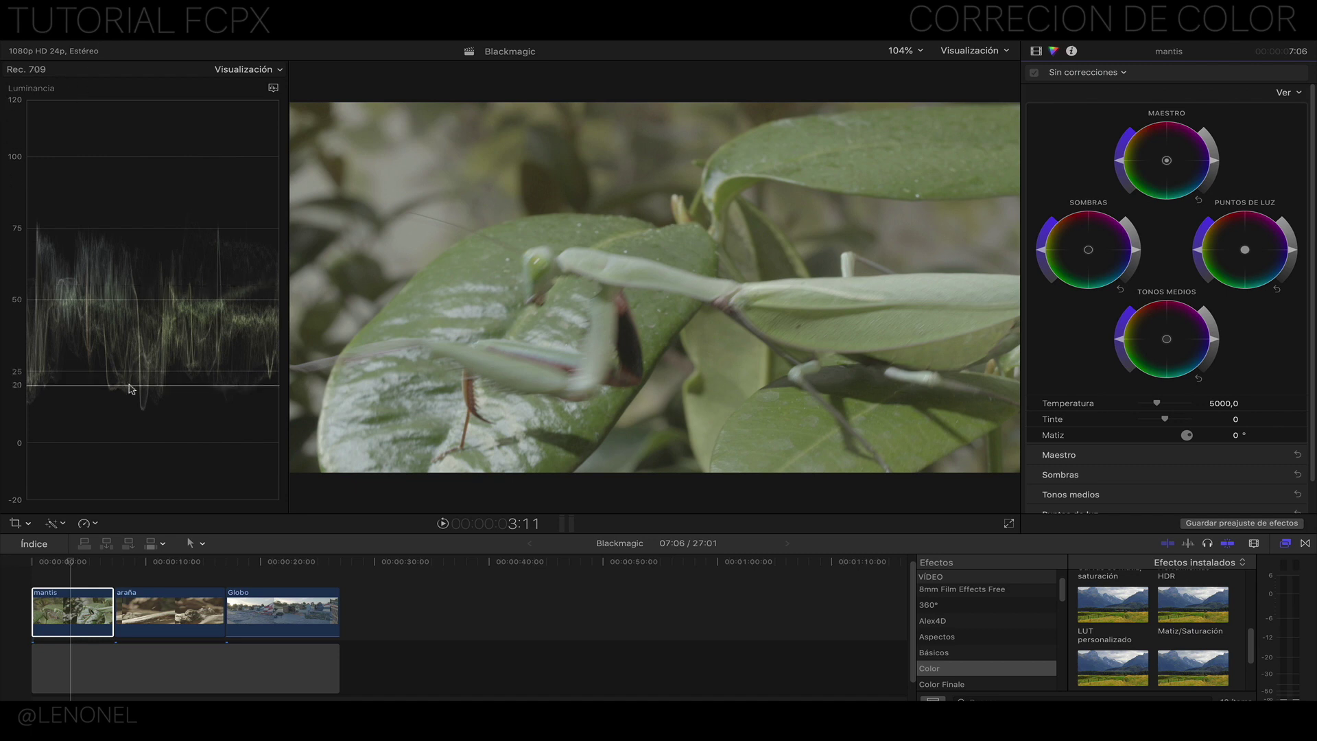
Add a Tablero de colores with exposure Sombras -32%, Zonas claras 48% and Maestro 3%
left_click(1124, 72)
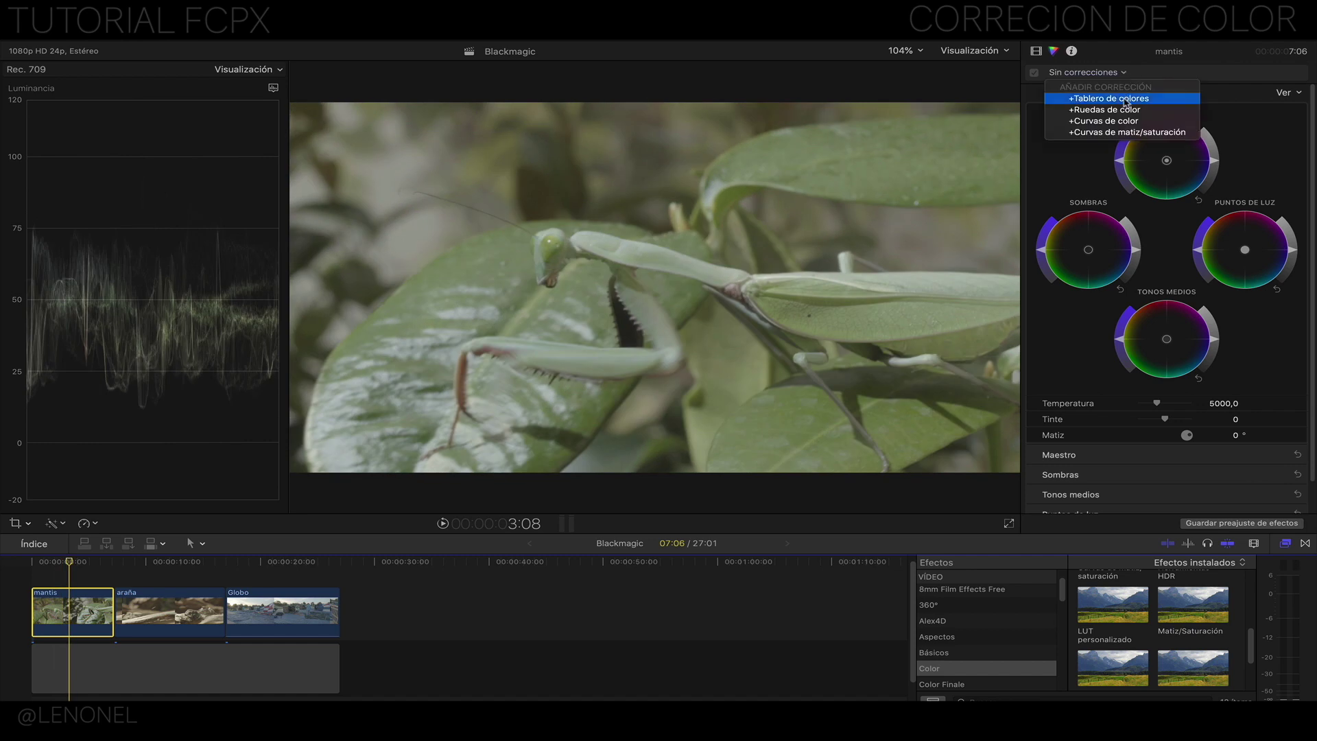
left_click(1125, 99)
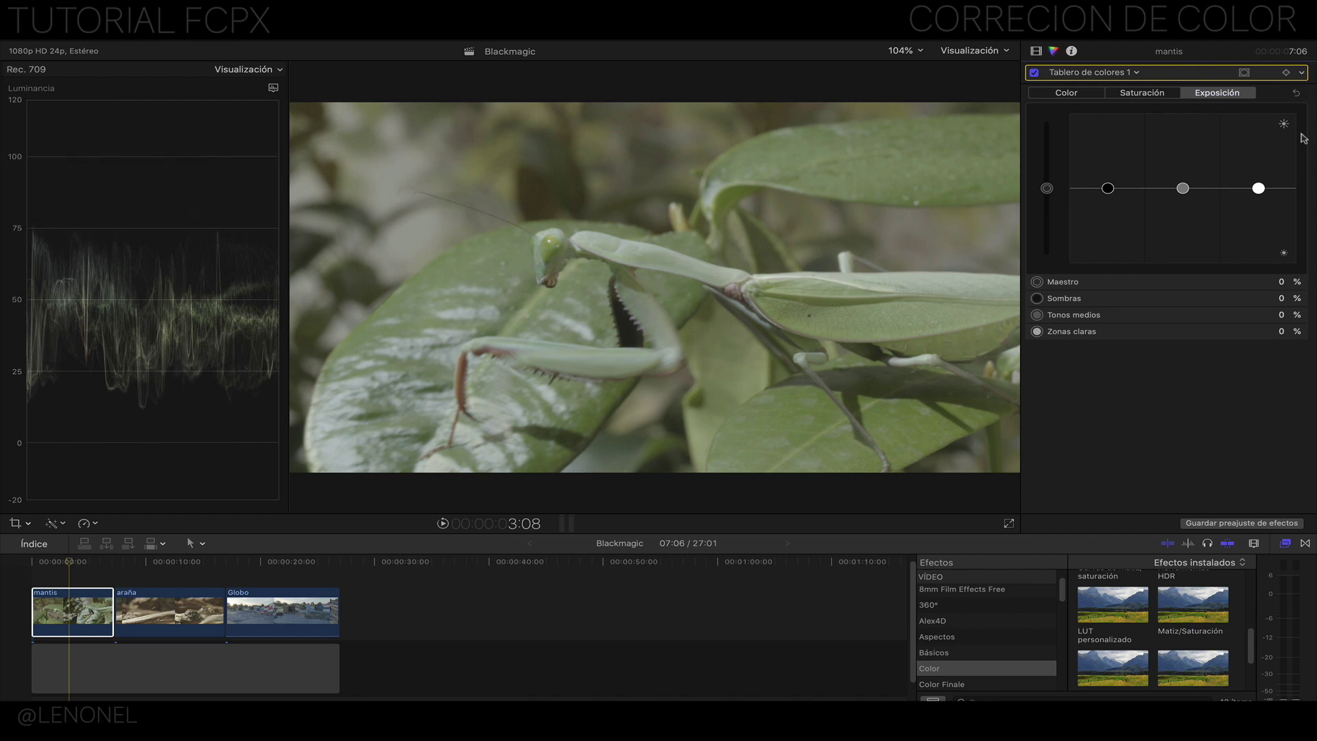
left_click_drag(1260, 190, 1261, 189)
left_click_drag(1109, 191, 1112, 213)
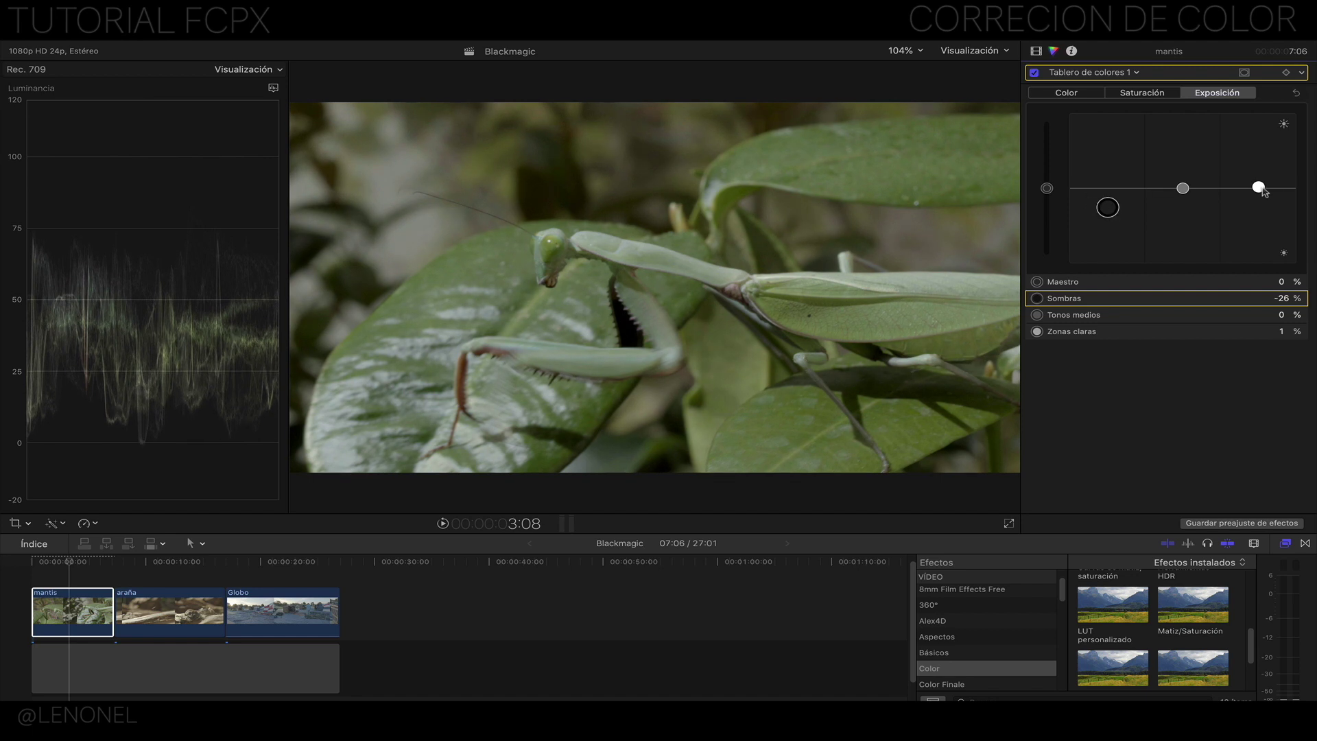
left_click_drag(1260, 191, 1266, 156)
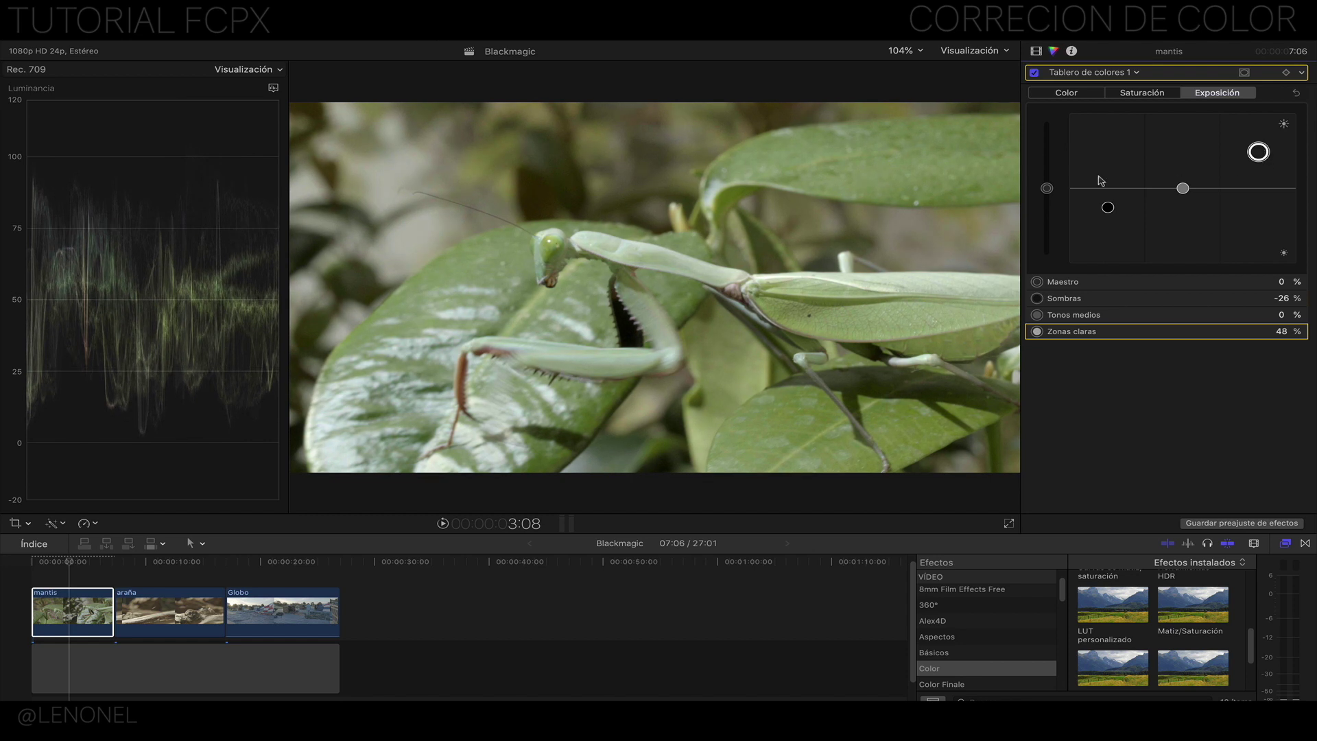
left_click_drag(1047, 189, 1107, 211)
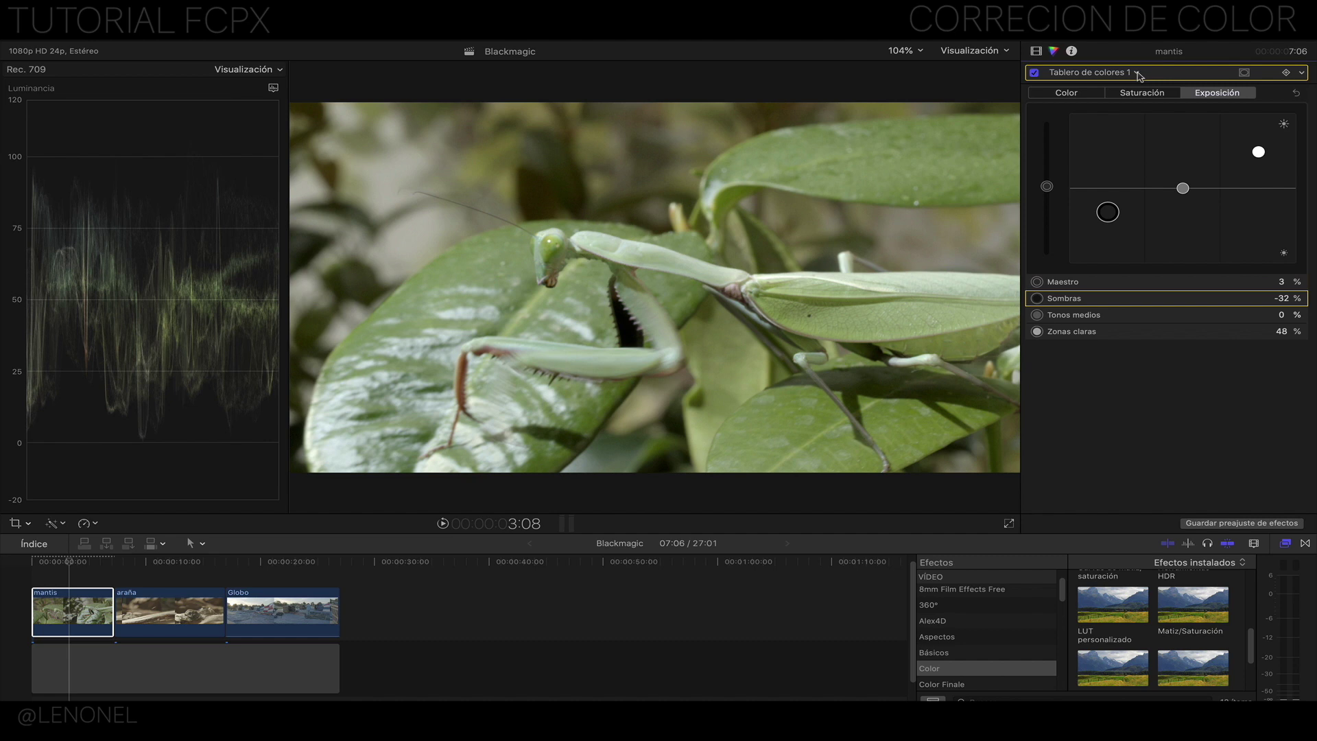
left_click(1137, 73)
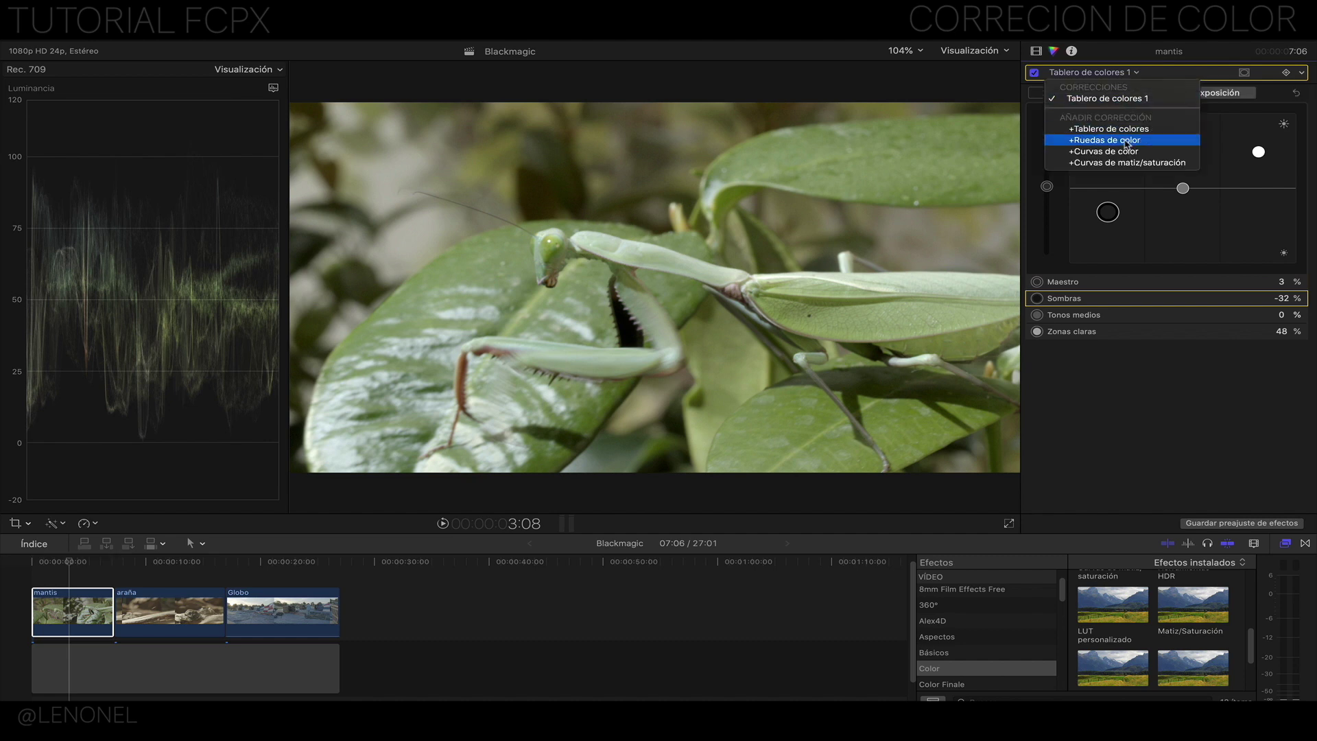
Add a Ruedas de color correction to the mantis clip and set Temperatura to 5500
left_click(1126, 141)
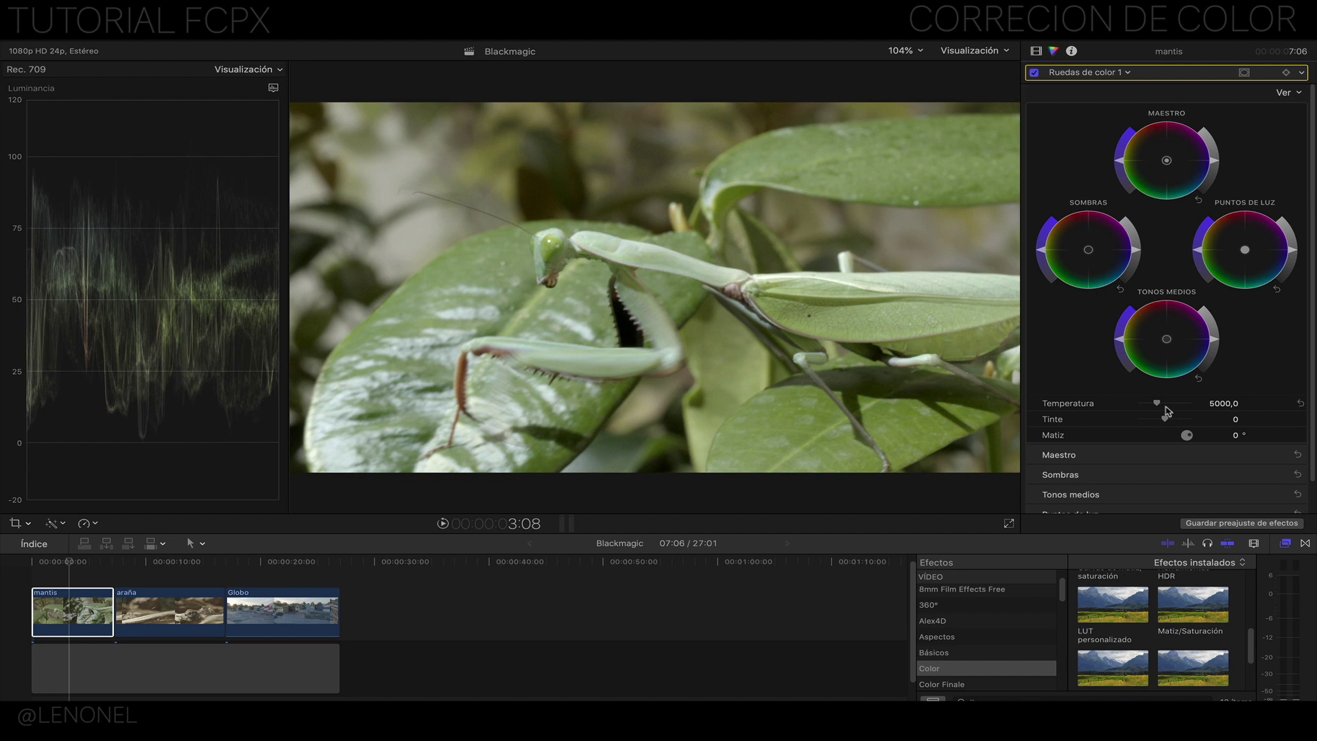
left_click_drag(1158, 405, 1162, 406)
left_click(1222, 405)
type("5")
key("Return")
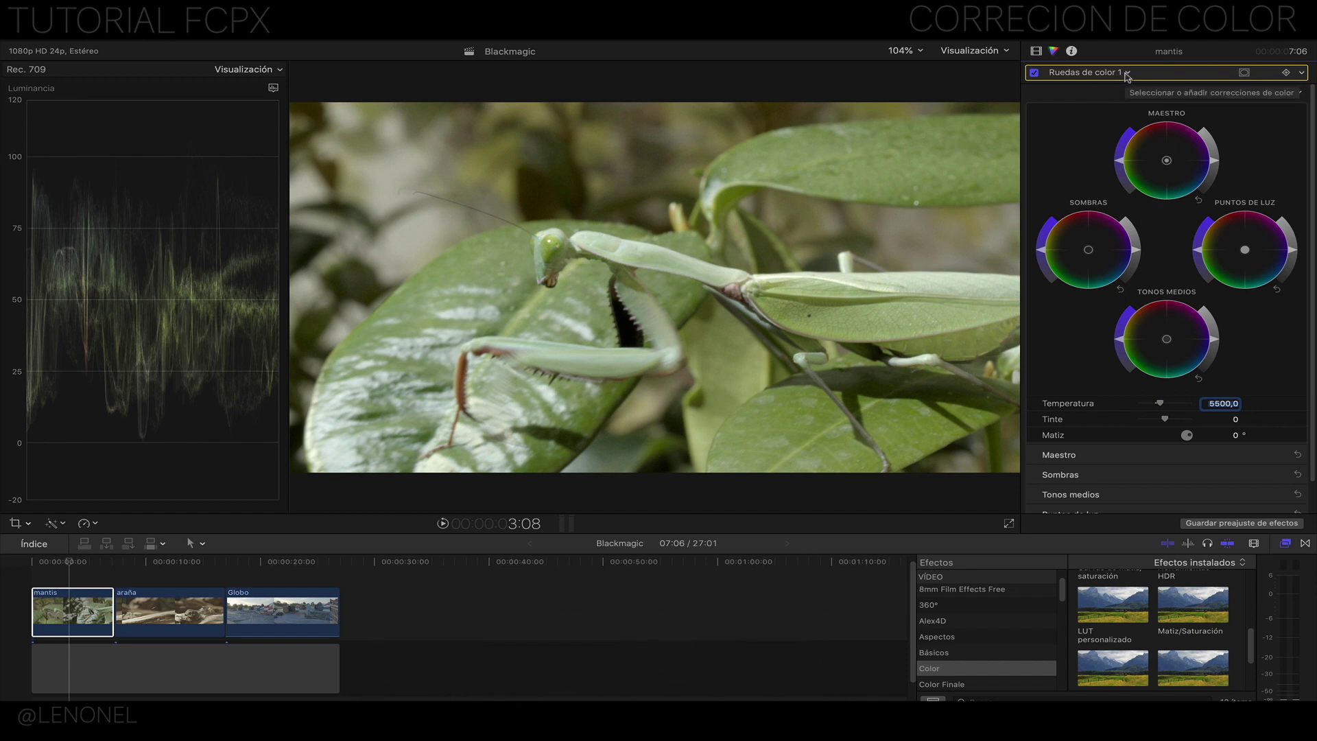
left_click(1127, 74)
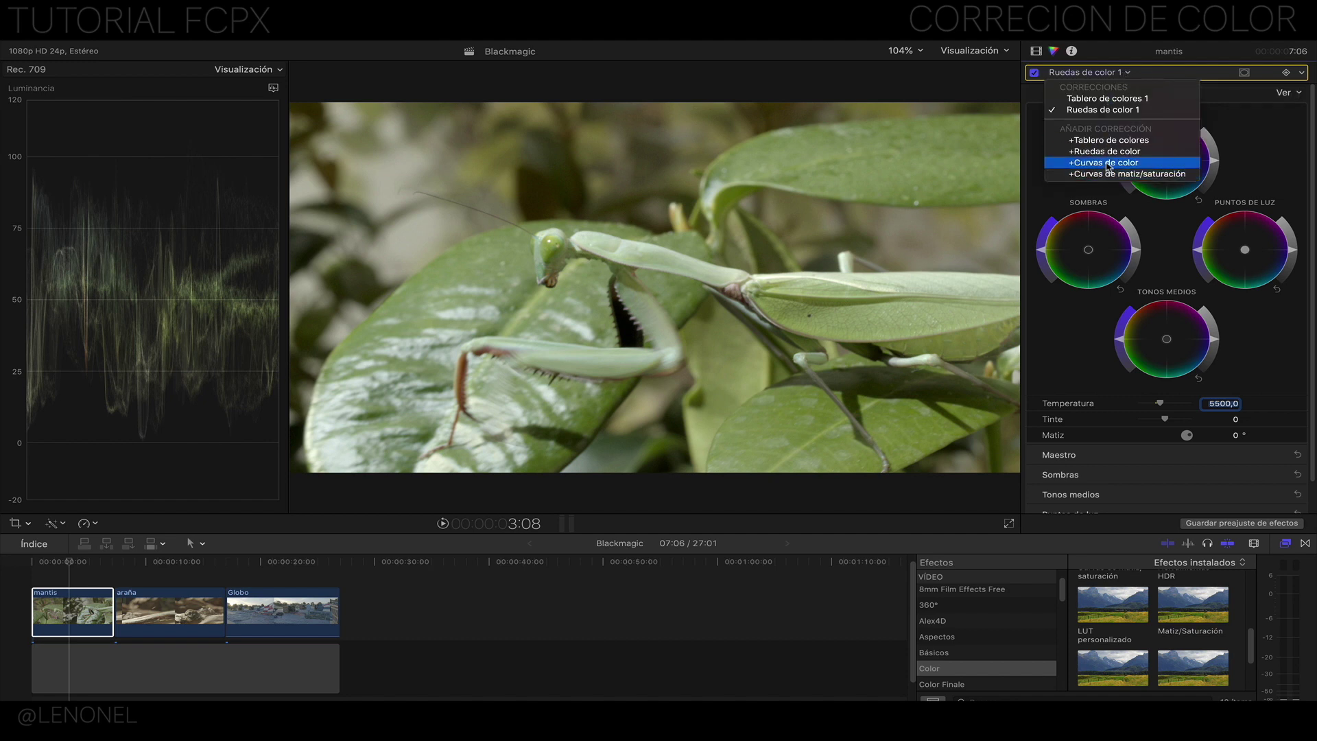
Add Hue/Saturation Curves, sample the leaf green, and dip the Hue vs Hue midpoint slightly
left_click(1108, 175)
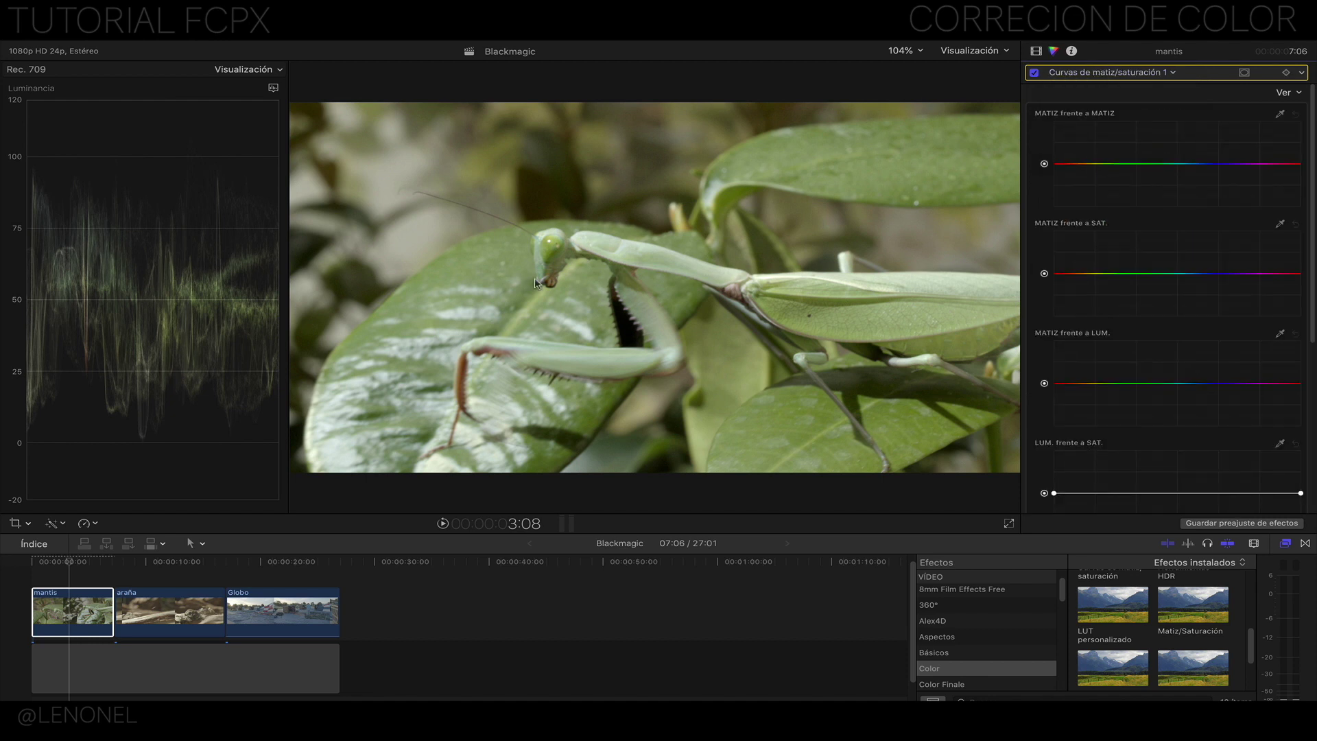
left_click(1279, 115)
left_click_drag(448, 268, 471, 271)
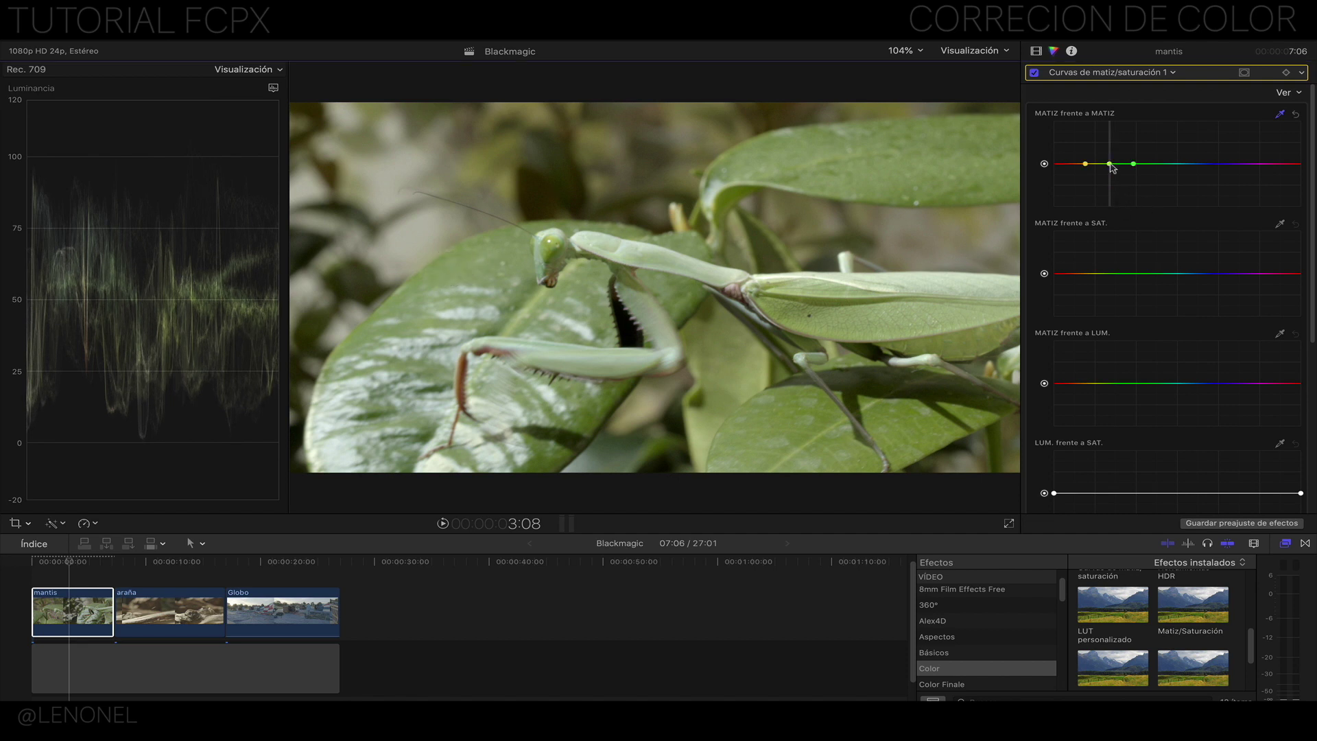
left_click_drag(1109, 165, 1111, 160)
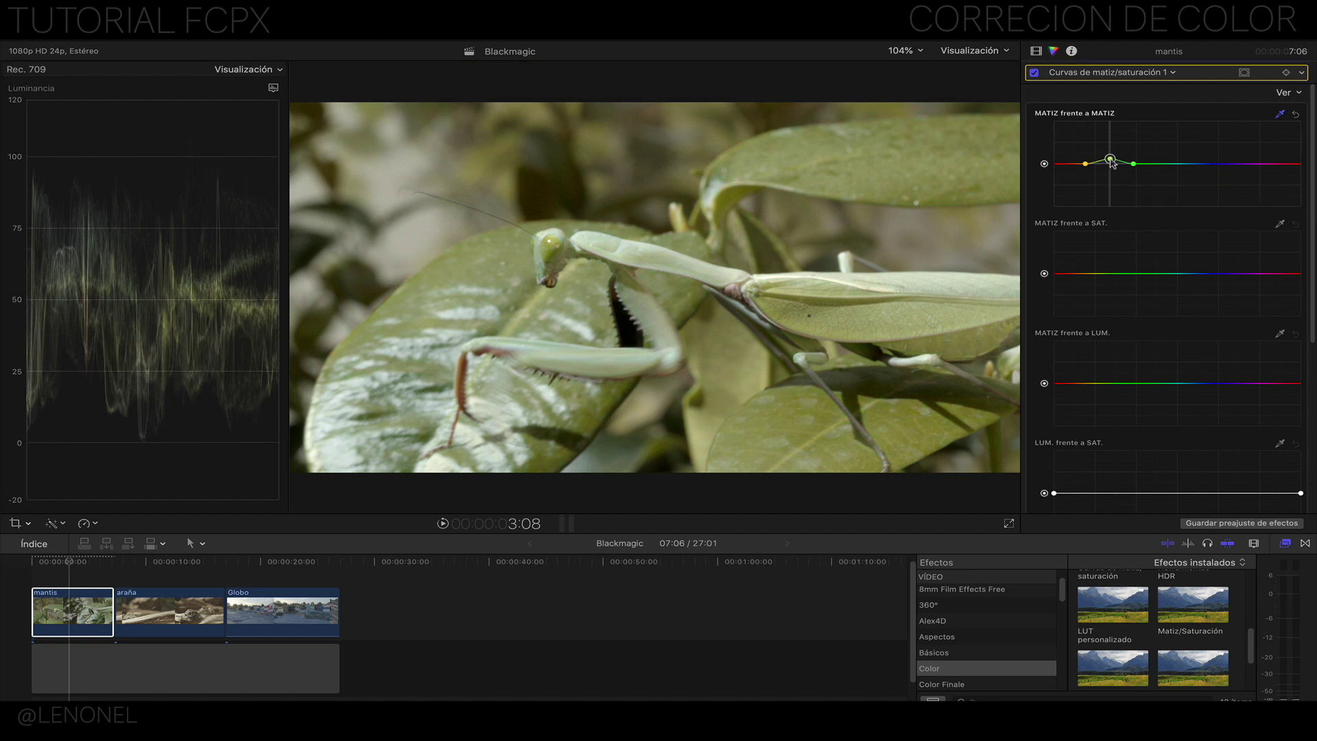
left_click_drag(1110, 158, 1111, 165)
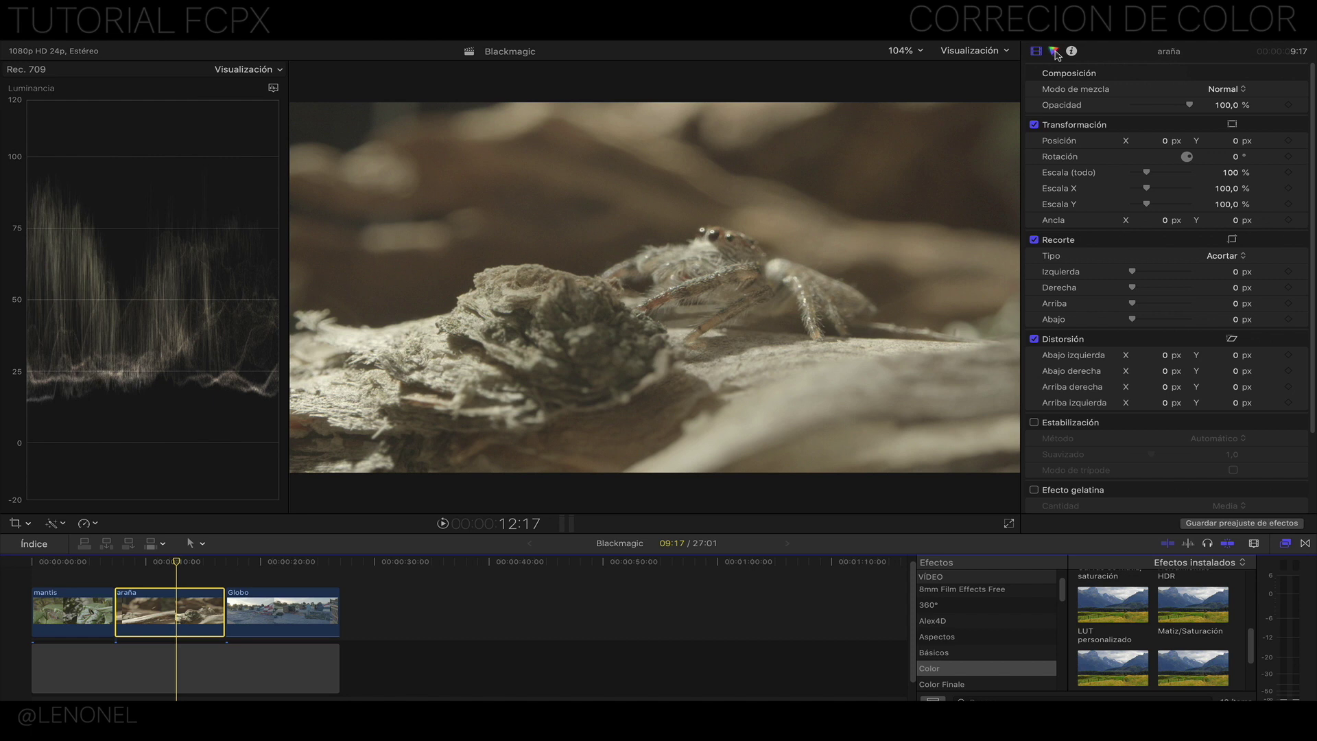
Select the araña clip and add Color Curves, pulling the black point right and white point left
left_click(1054, 52)
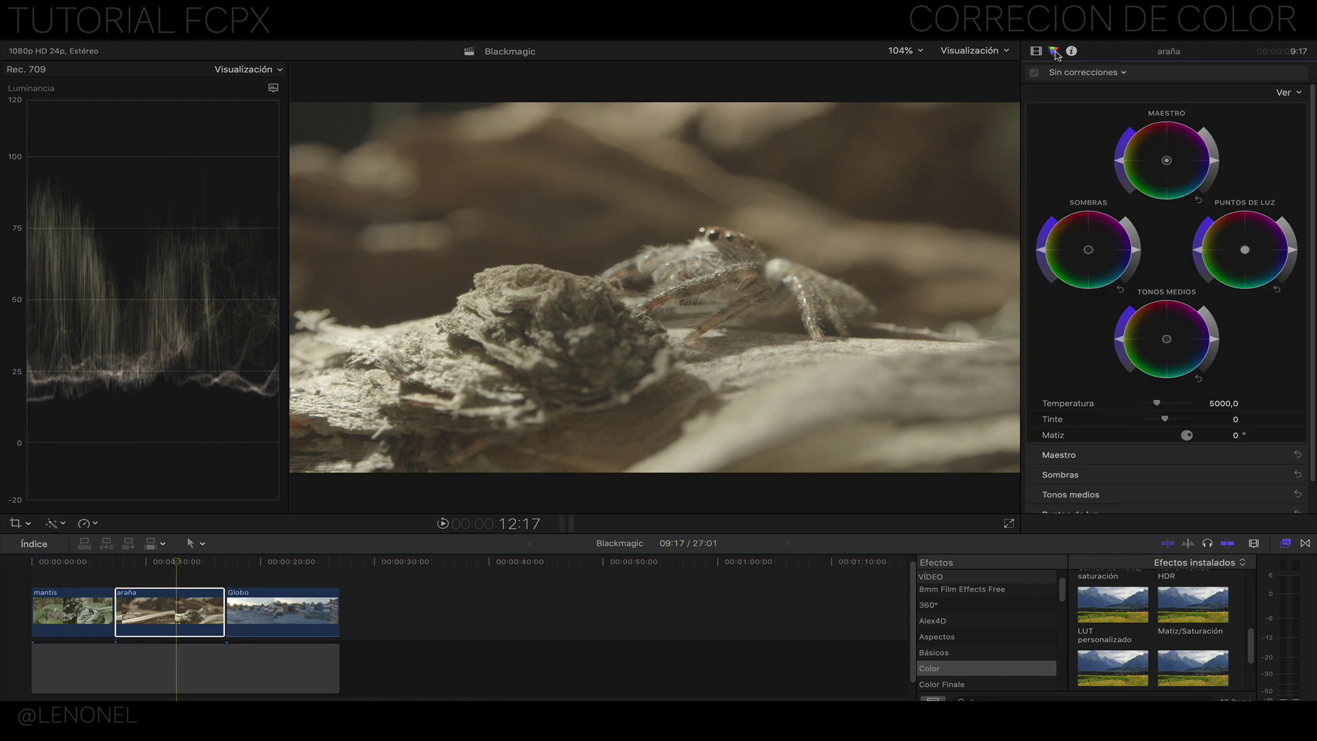
left_click(1098, 75)
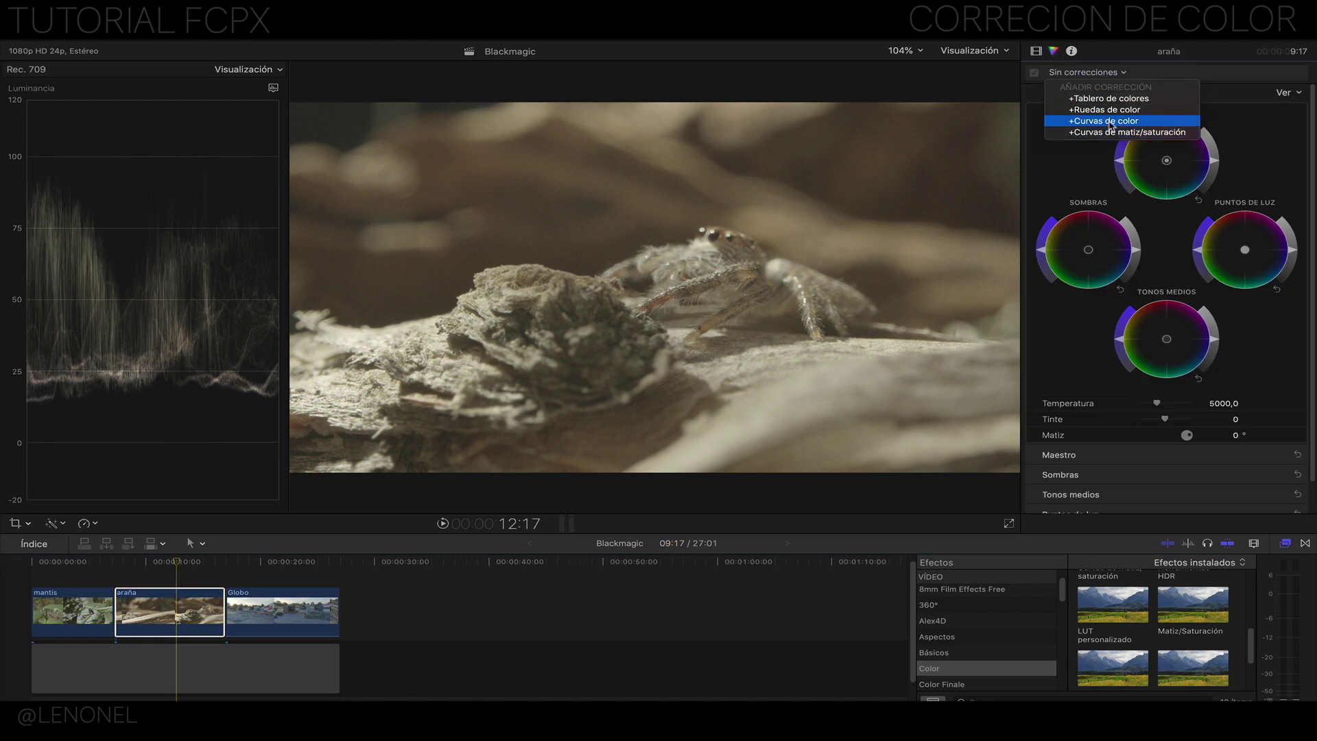
left_click(1112, 123)
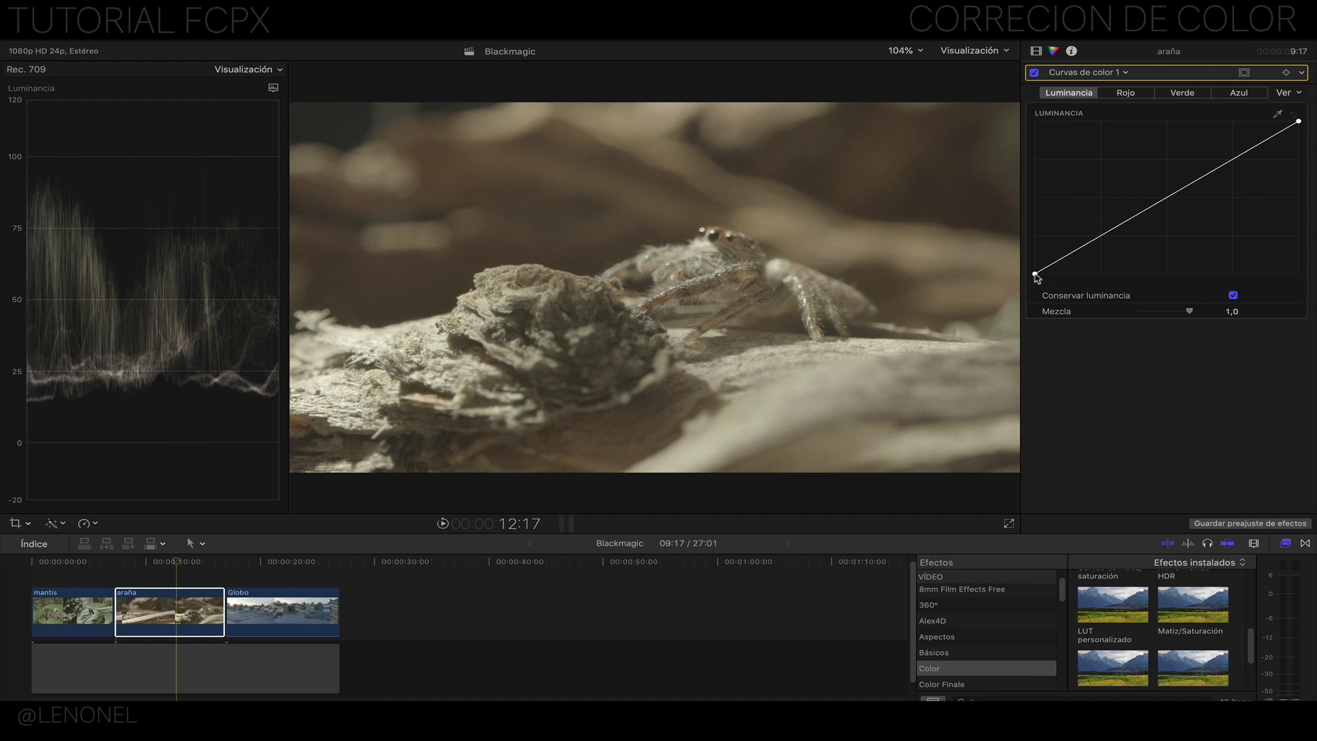
left_click_drag(1035, 274, 1070, 273)
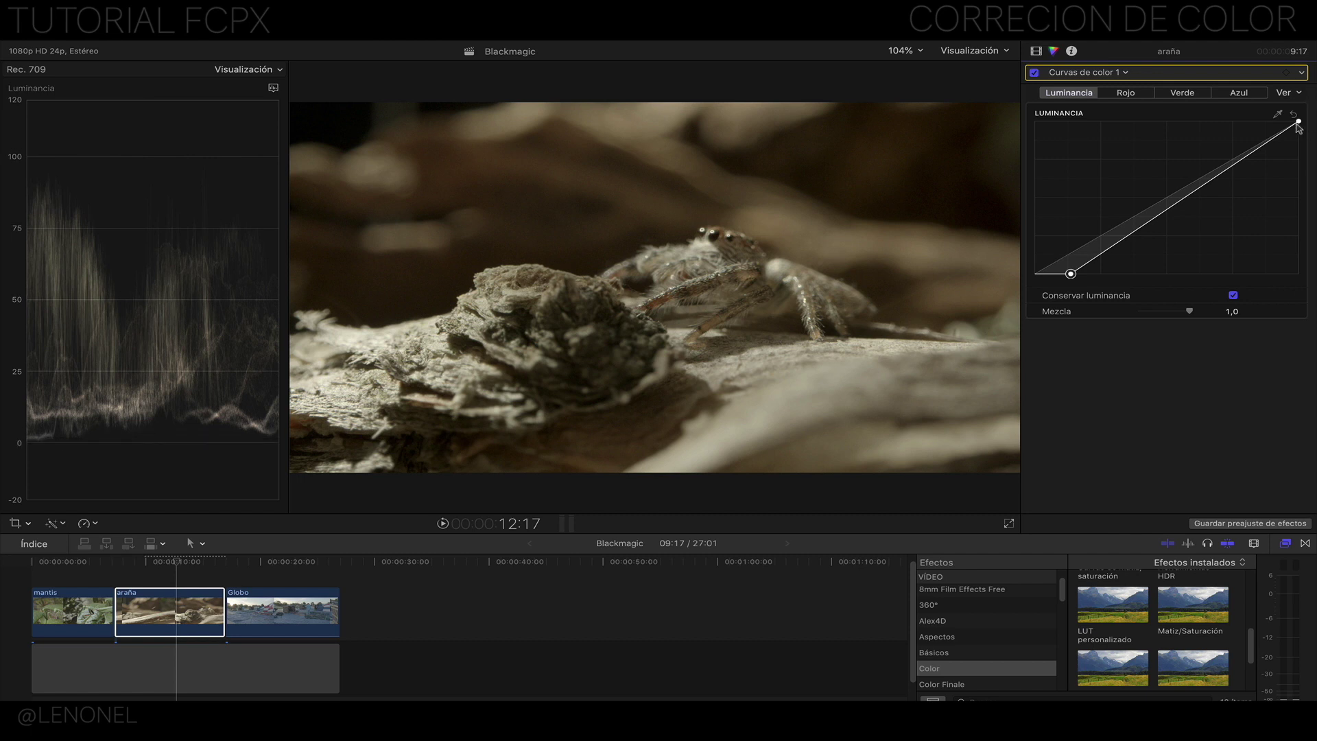
left_click_drag(1299, 121, 1266, 122)
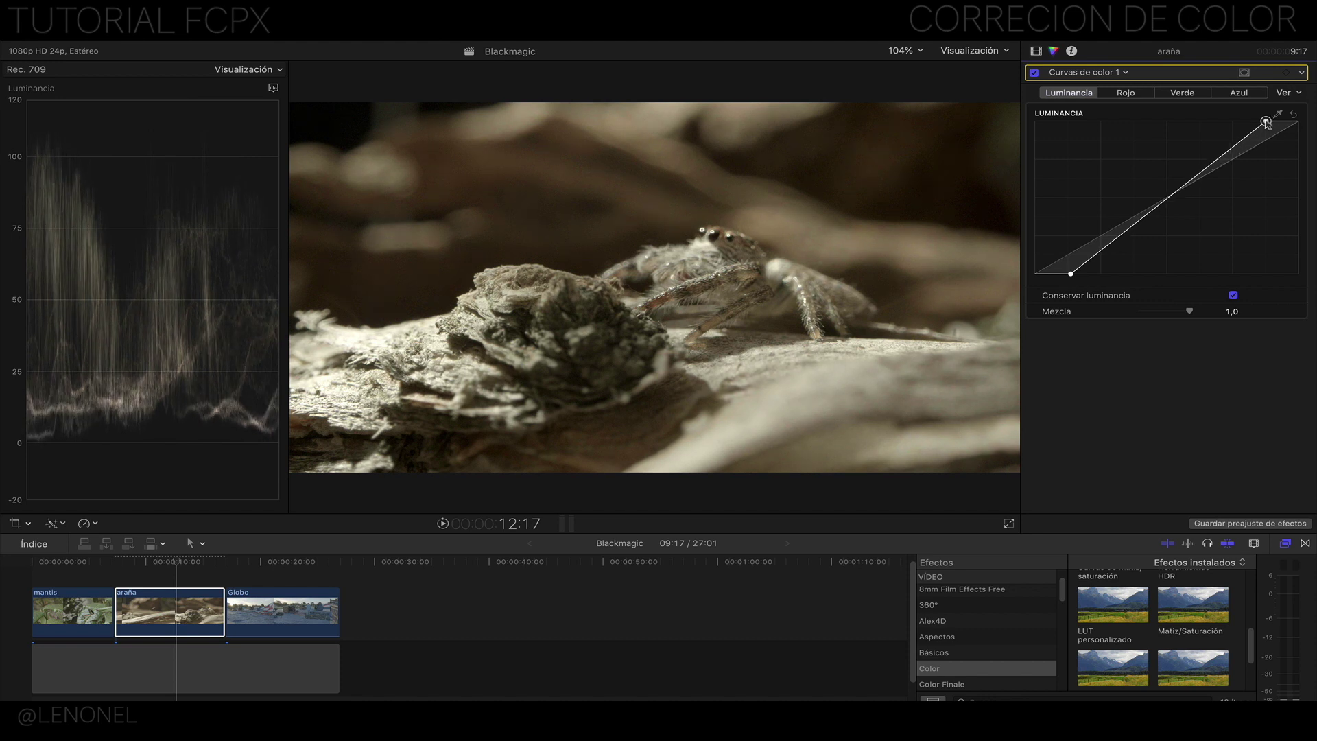
mouse_move(38, 164)
left_click(1125, 73)
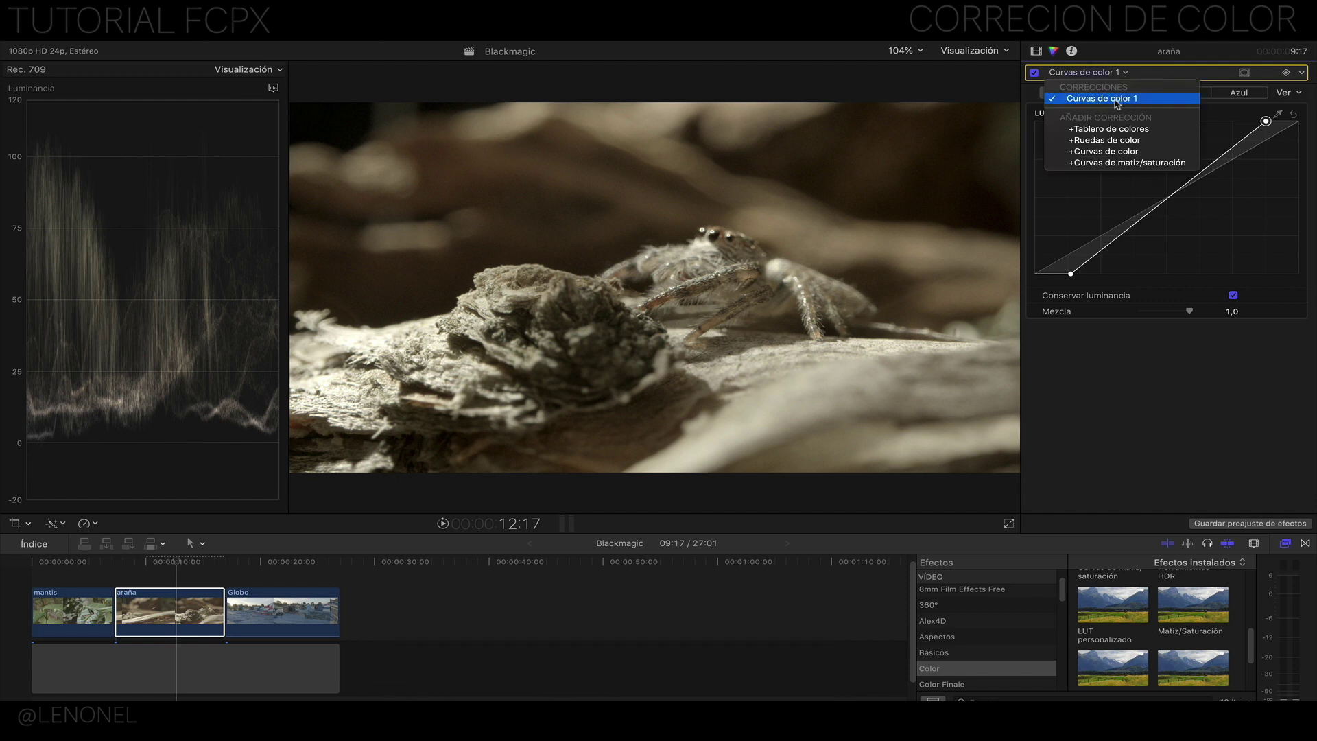
Add a Ruedas de color correction to the araña clip and nudge its master and shadows wheels
left_click(1117, 141)
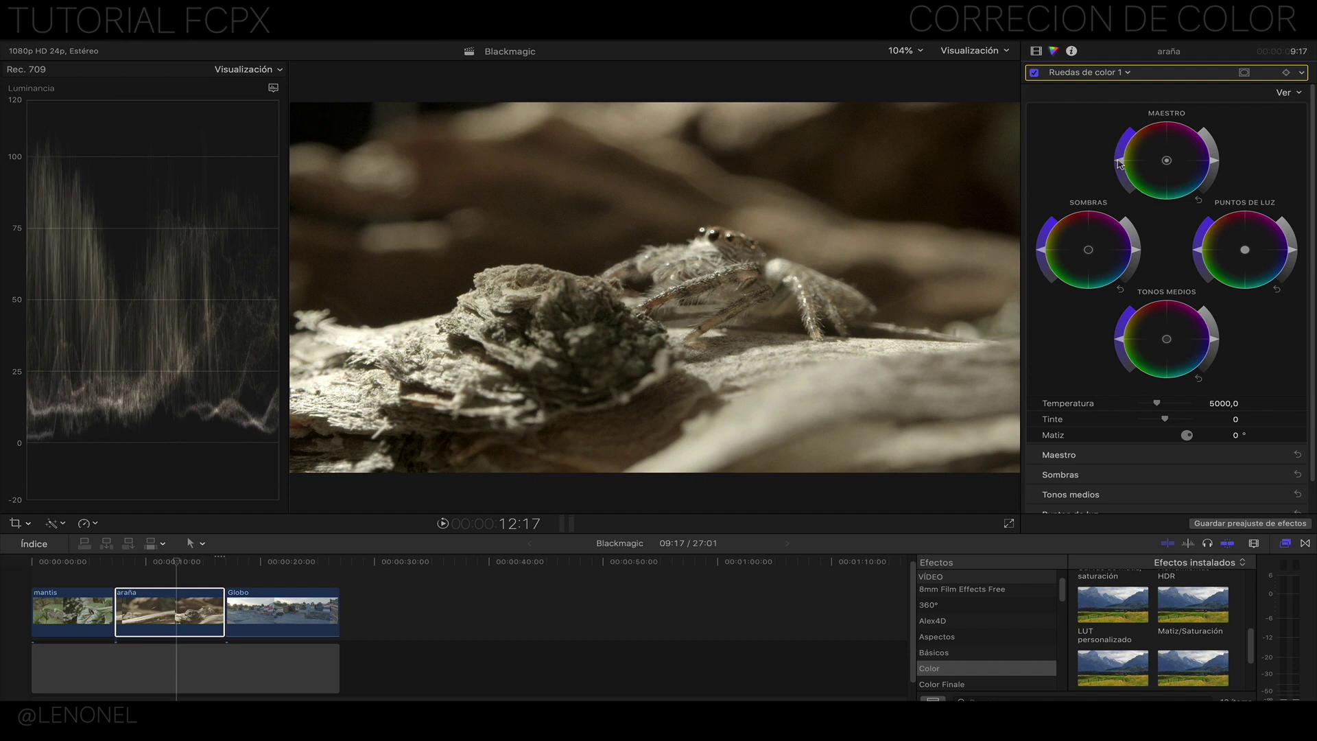
left_click_drag(1119, 165, 1119, 158)
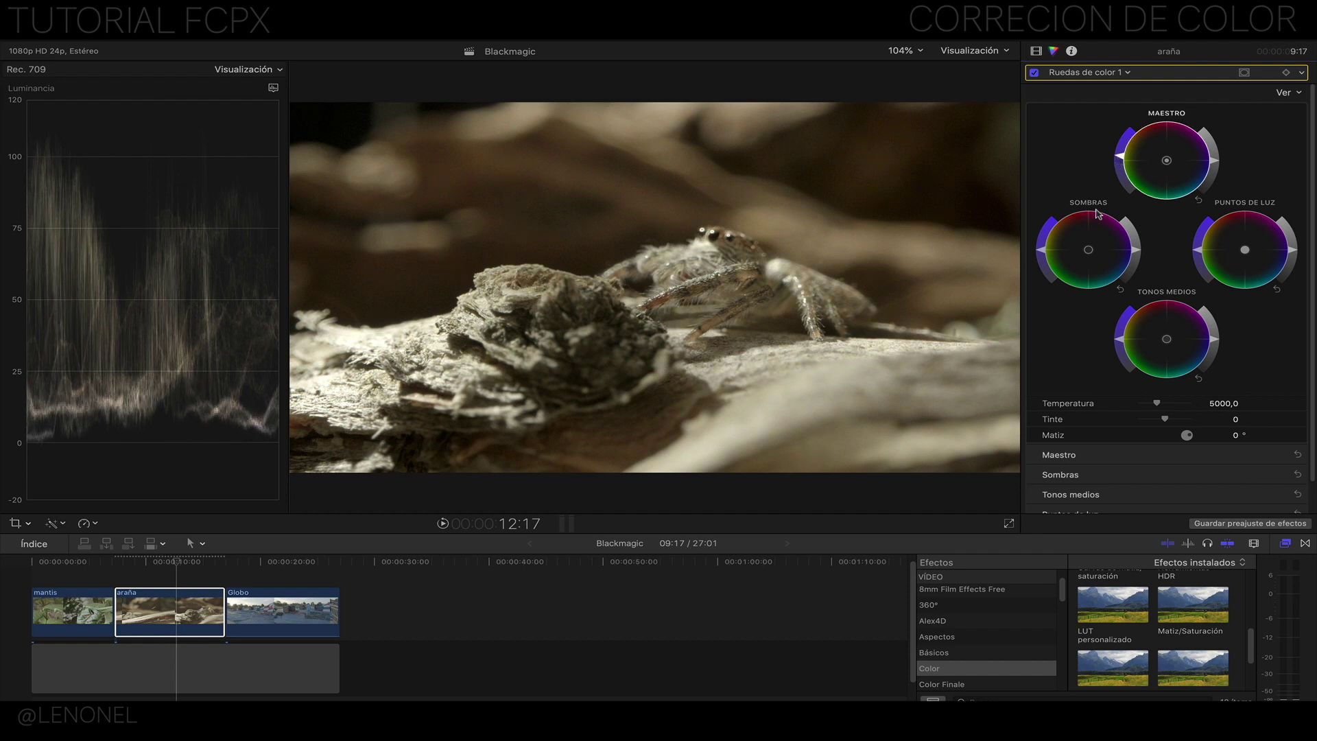
left_click_drag(1118, 348, 1115, 338)
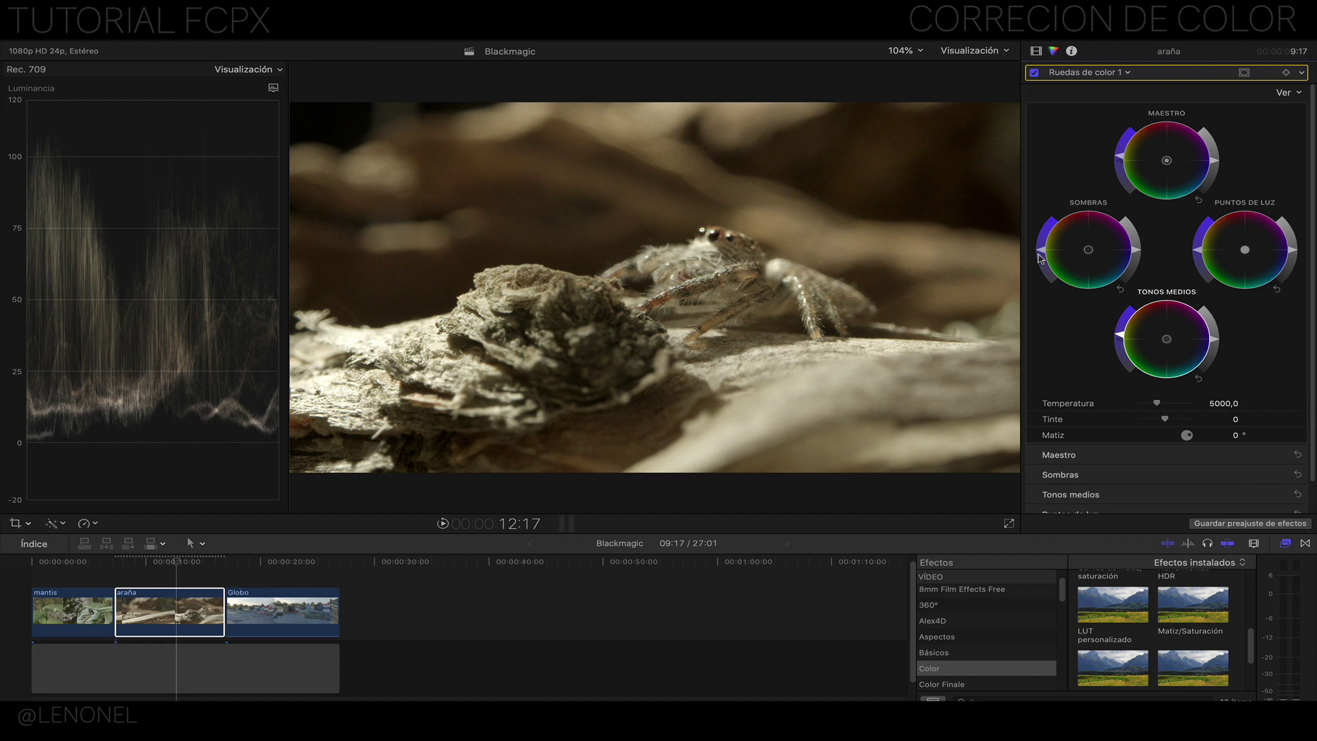
left_click_drag(1119, 162, 1119, 156)
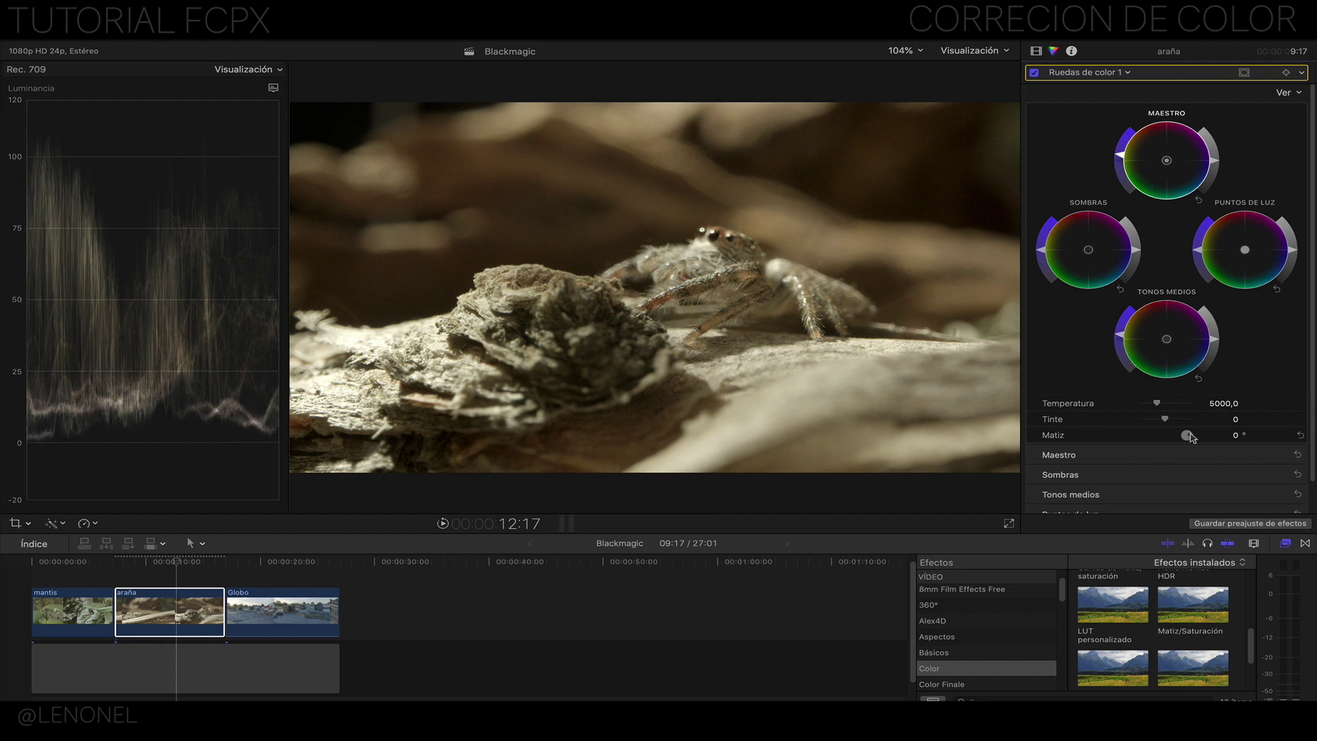
Set the araña clip's colour wheels temperature to 5500
left_click(1220, 406)
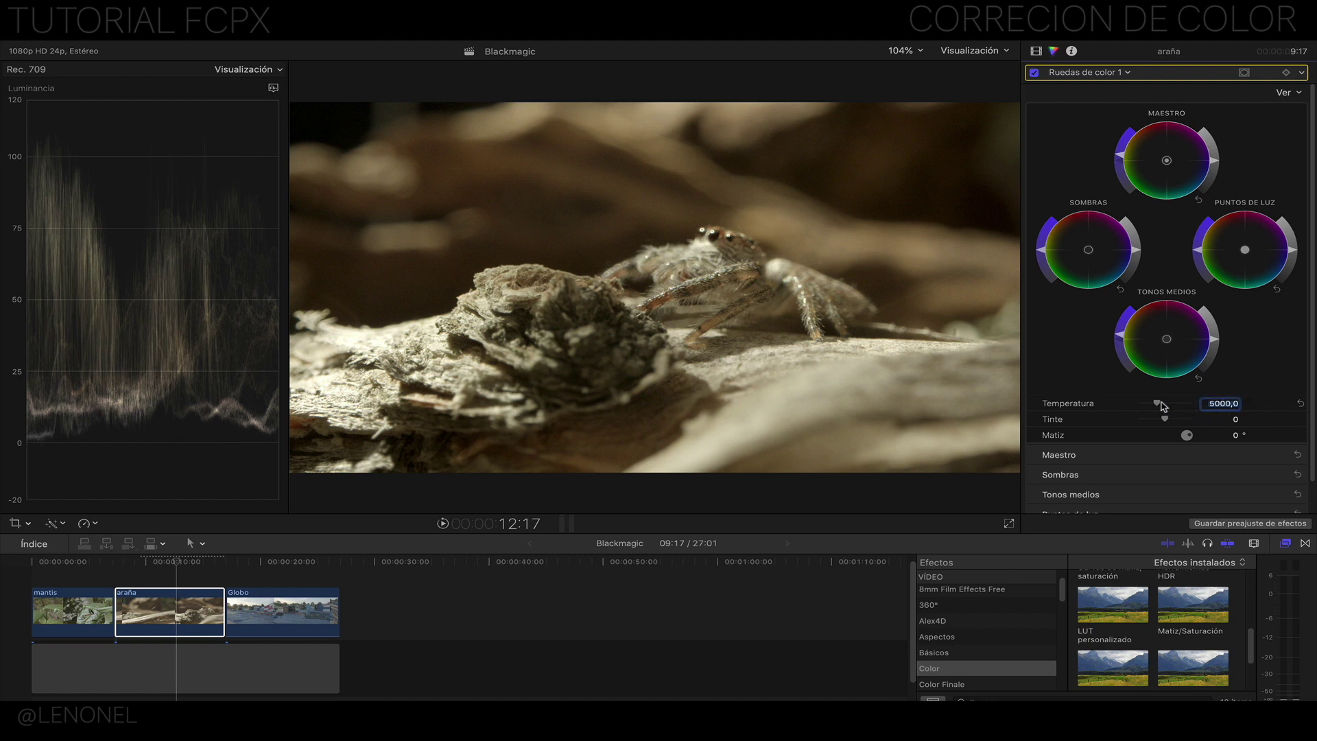
left_click(1224, 406)
type("55")
key("Return")
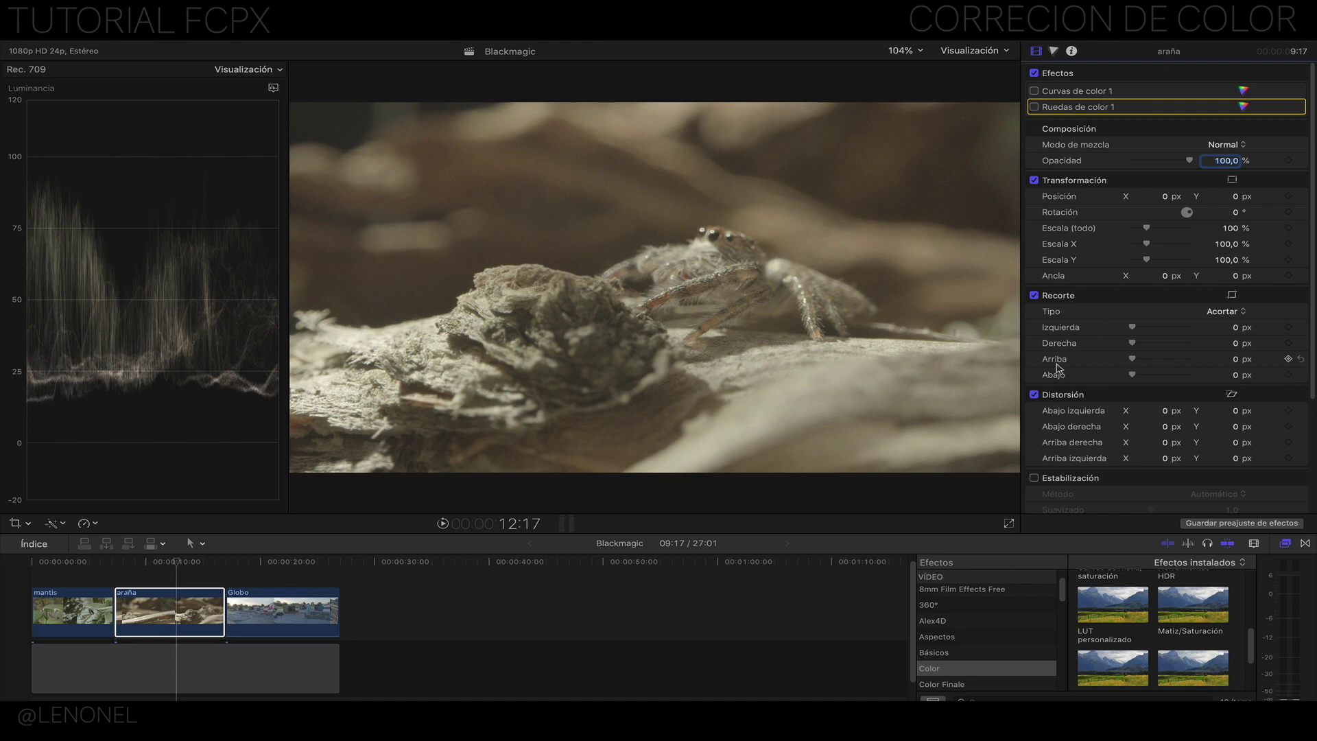
Re-enable Color Curves 1 and Color Wheels 1 on araña, then select the Globo clip
left_click(1034, 91)
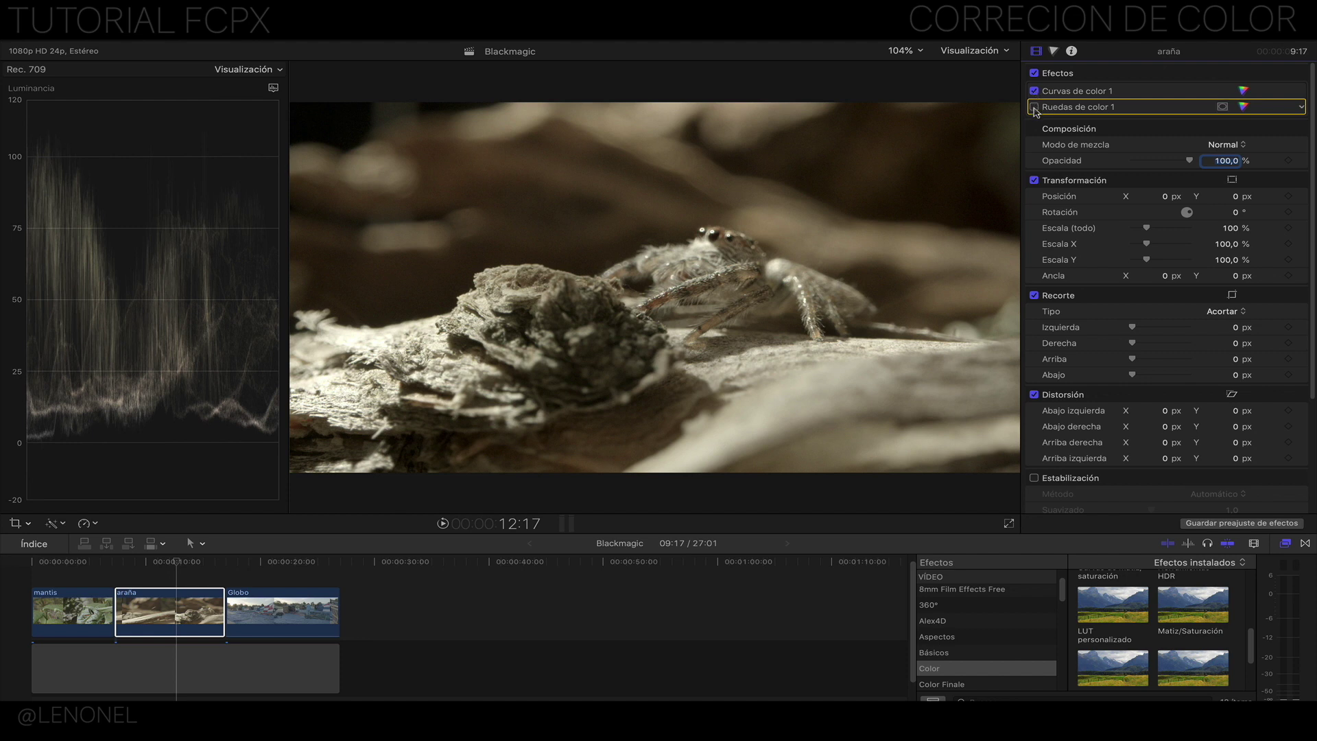
left_click(1034, 107)
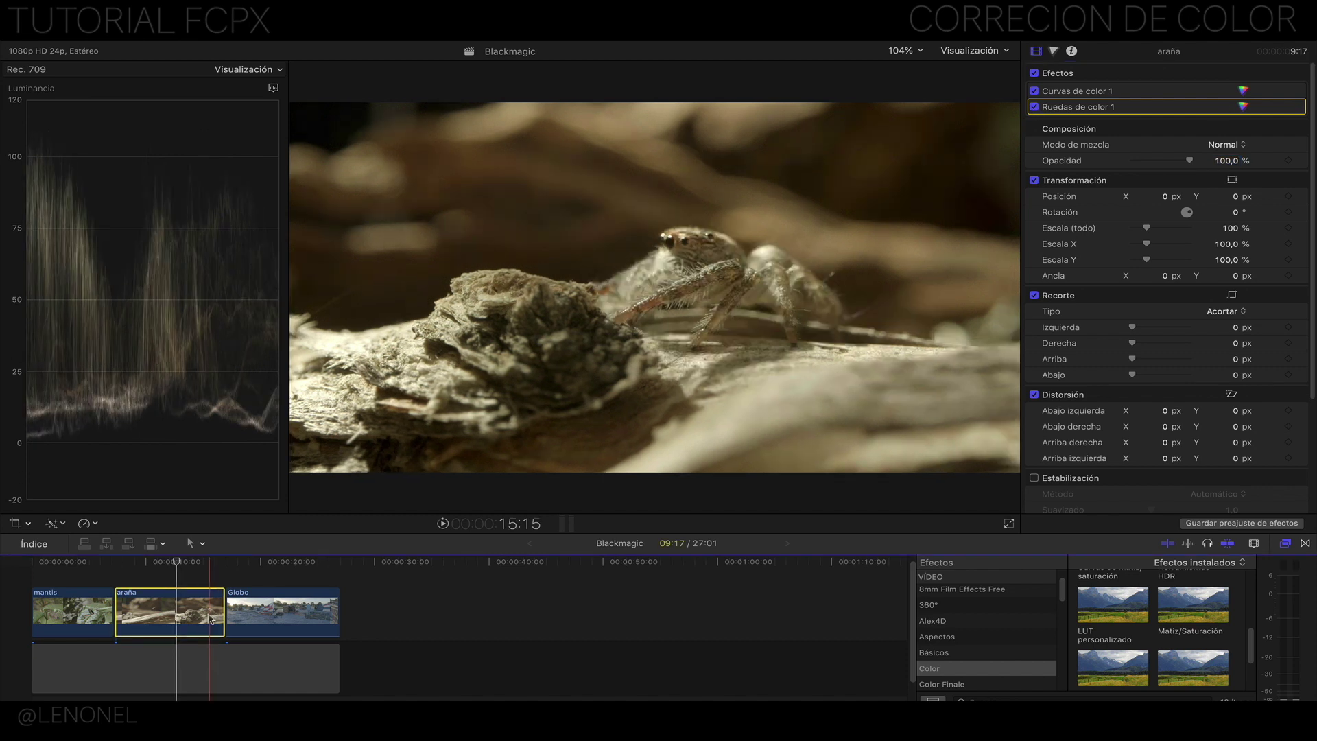
left_click(180, 562)
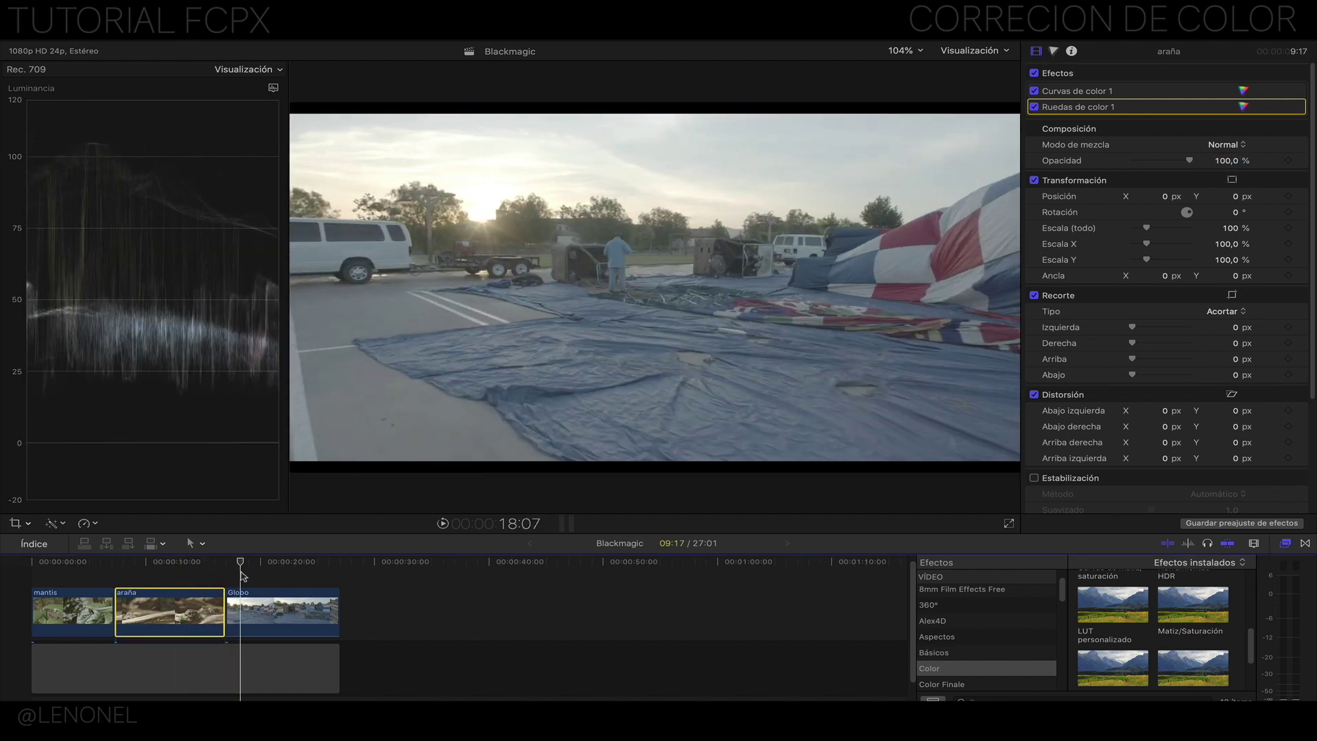
mouse_move(181, 563)
left_mouse_down()
mouse_move(332, 607)
mouse_move(311, 605)
left_mouse_up()
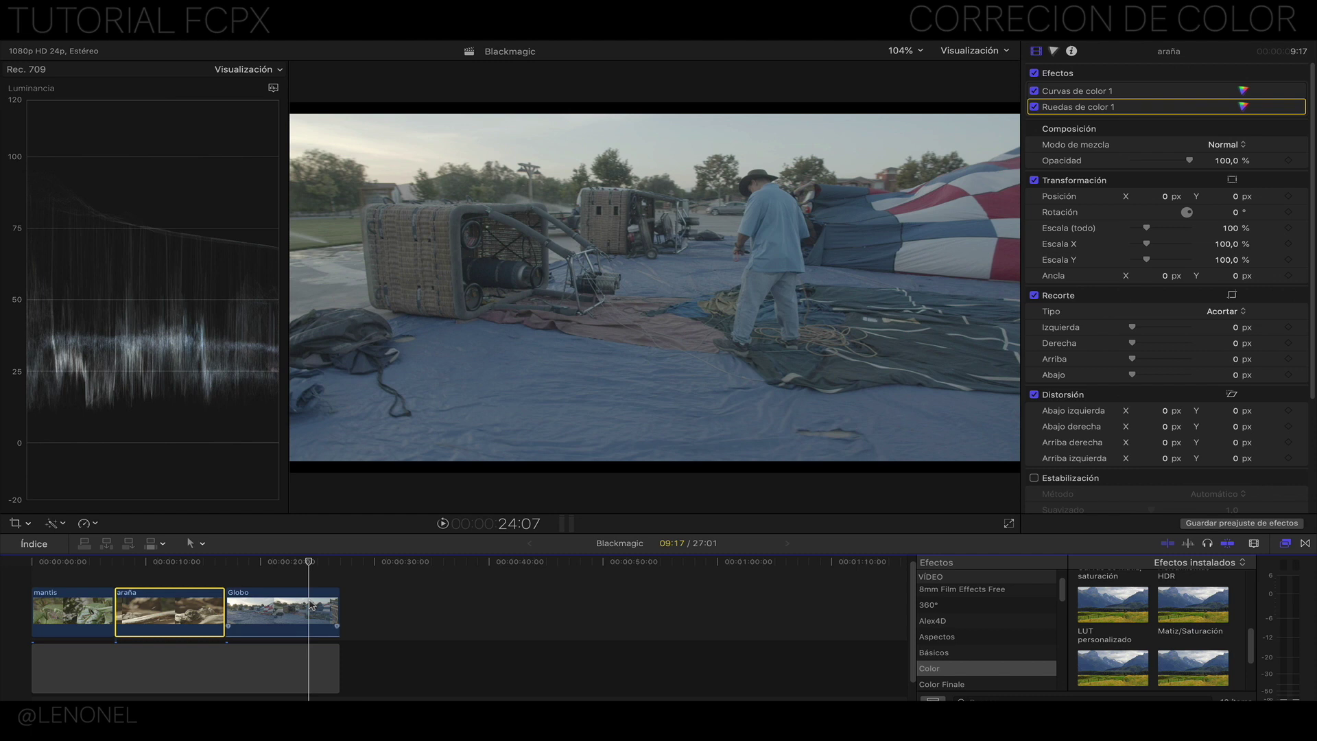
left_click(310, 604)
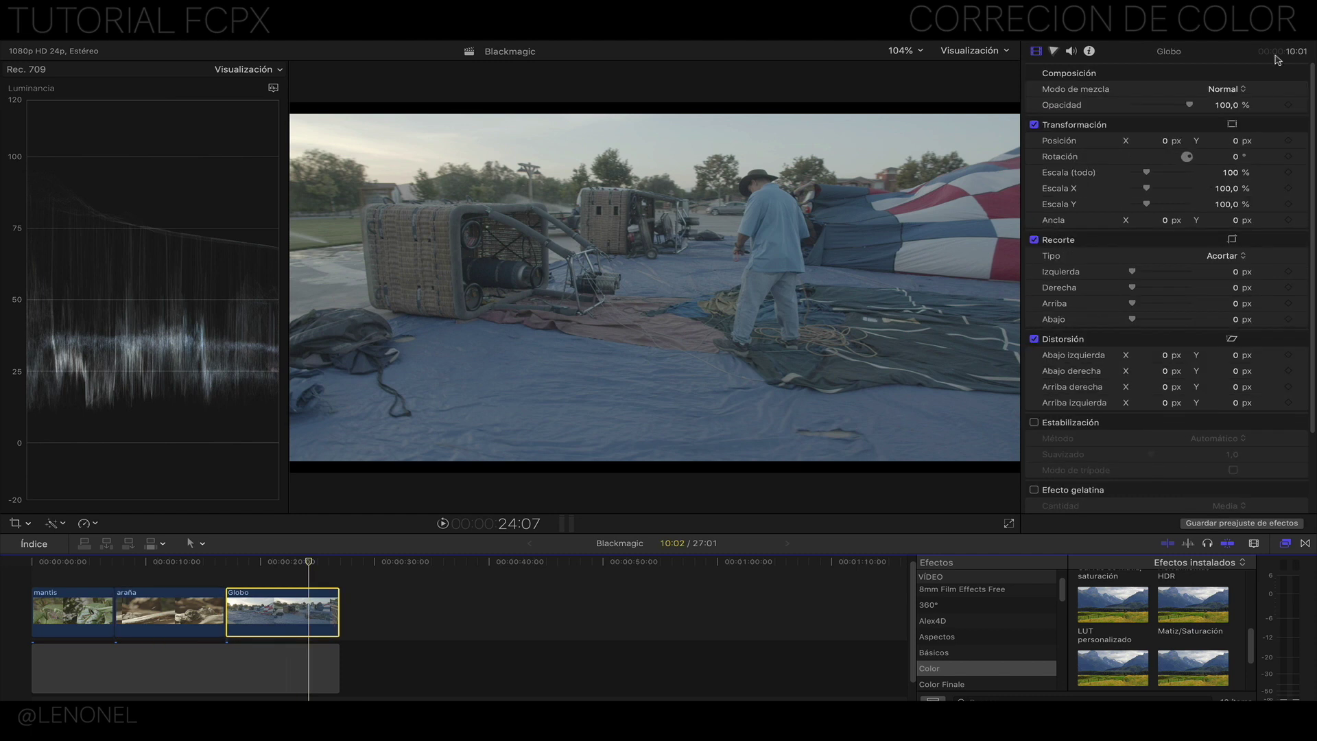
Add Color Curves to Globo, dragging the luma black point right and white point left
left_click(1054, 51)
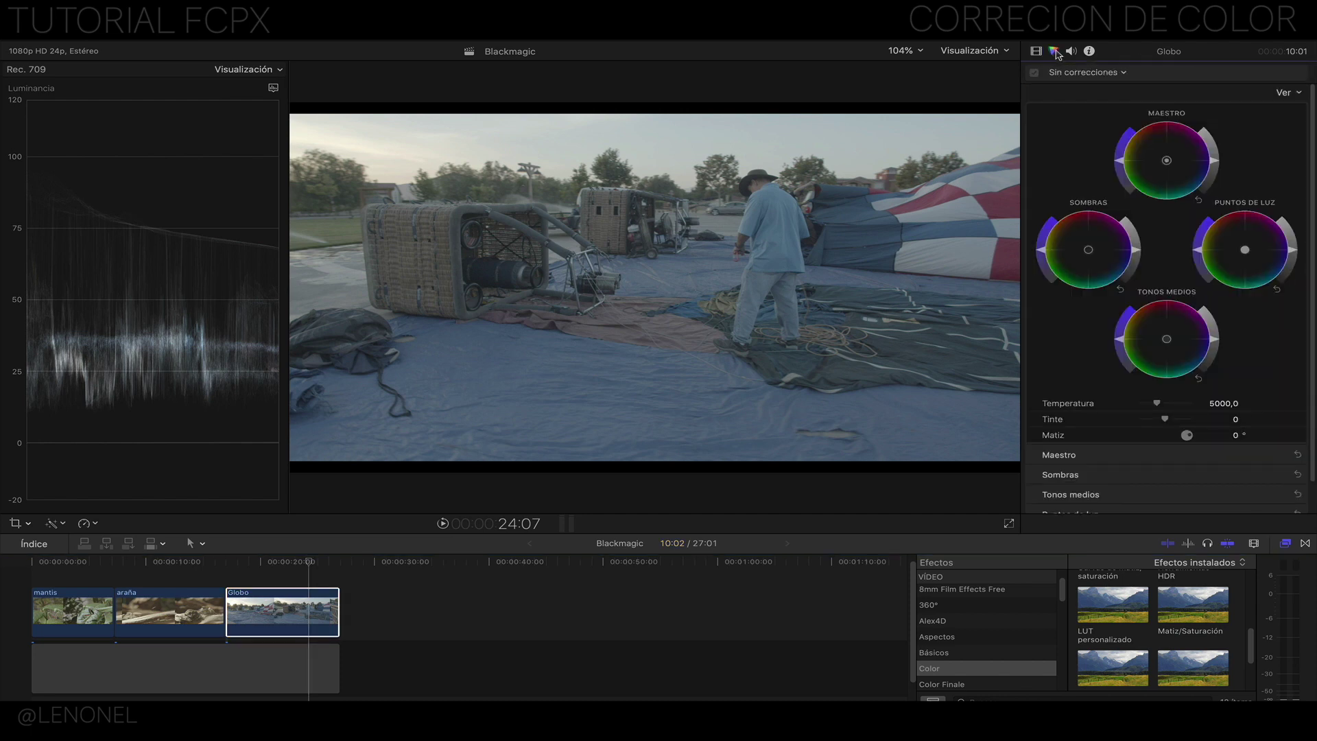
left_click(1123, 74)
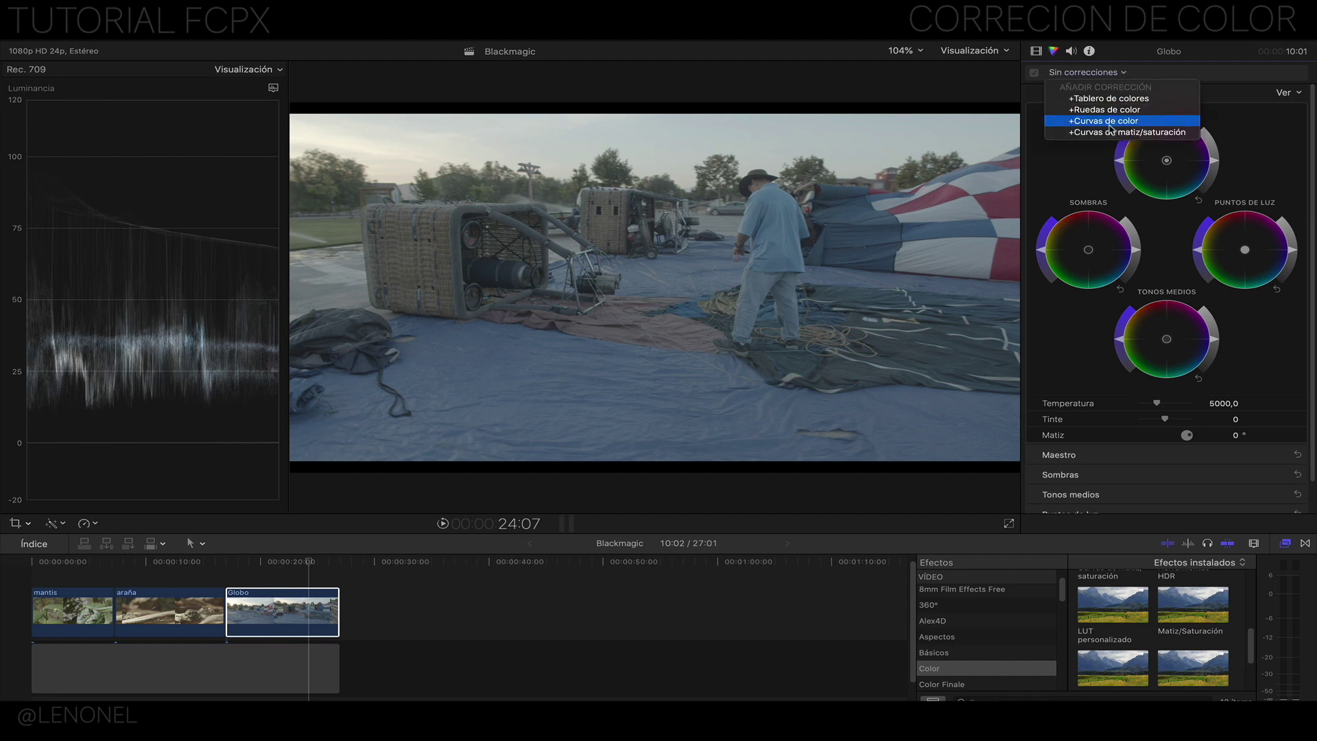
left_click(1109, 122)
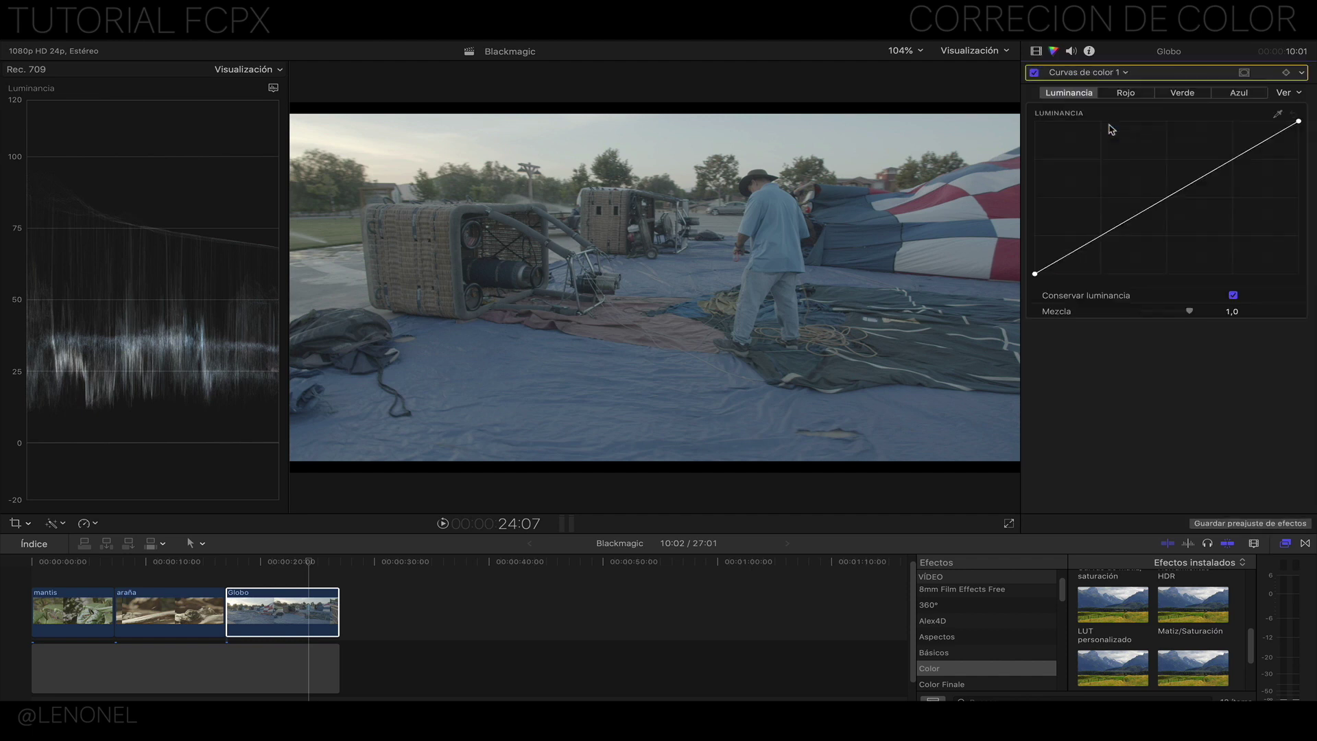
left_click_drag(1035, 273, 1067, 273)
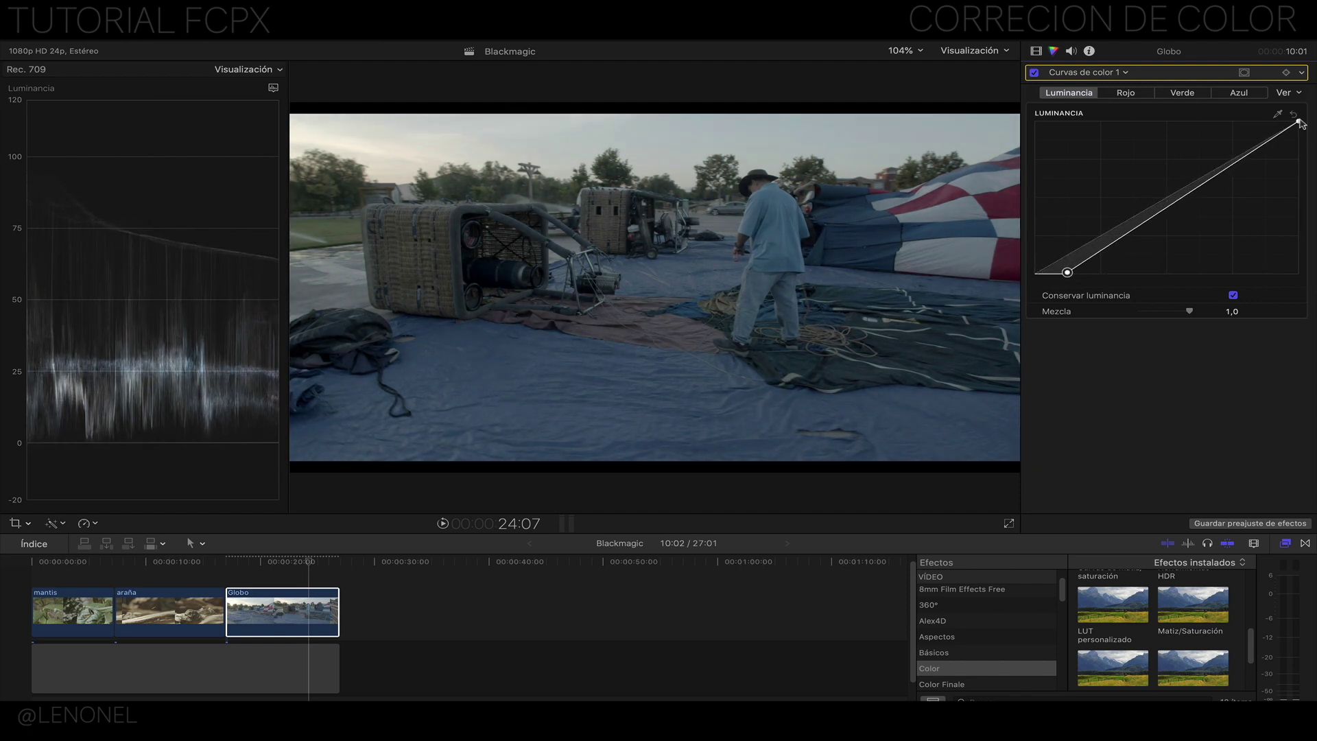
mouse_move(1301, 123)
left_mouse_down()
mouse_move(1213, 122)
mouse_move(1233, 121)
left_mouse_up()
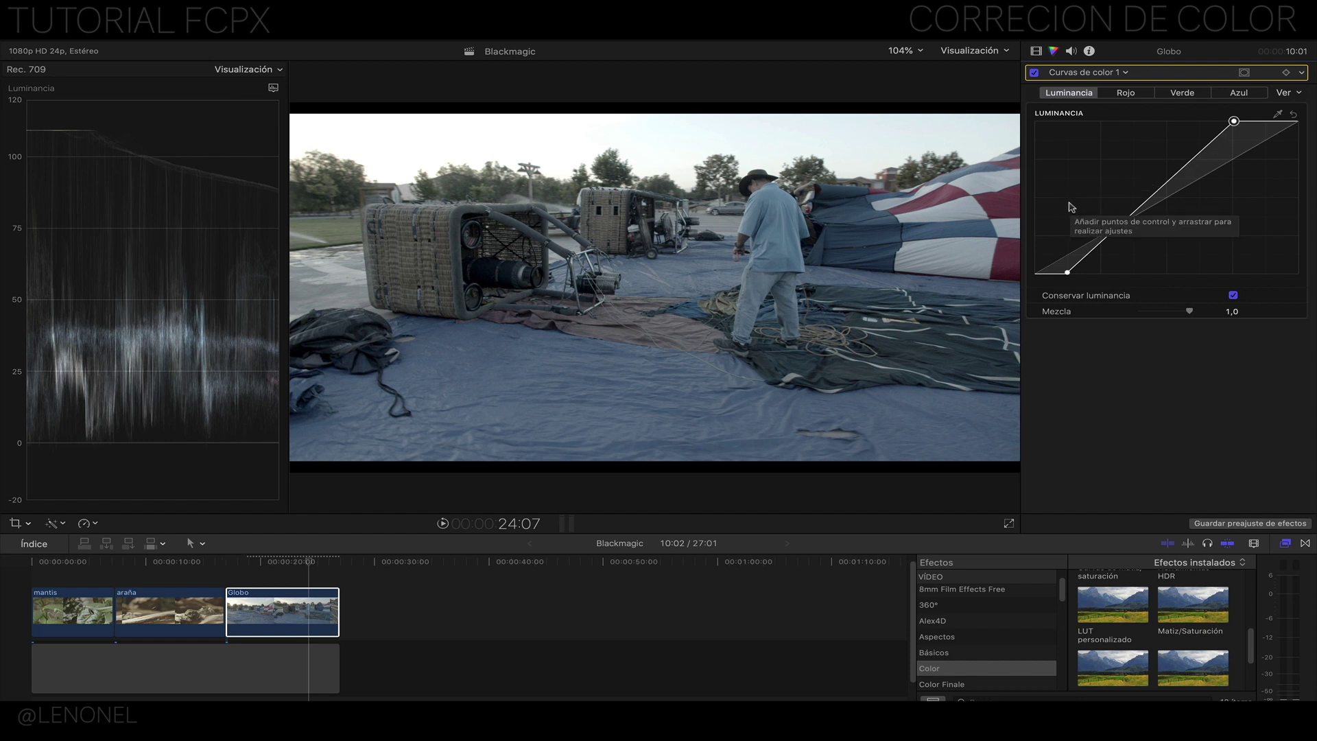
left_click(1126, 72)
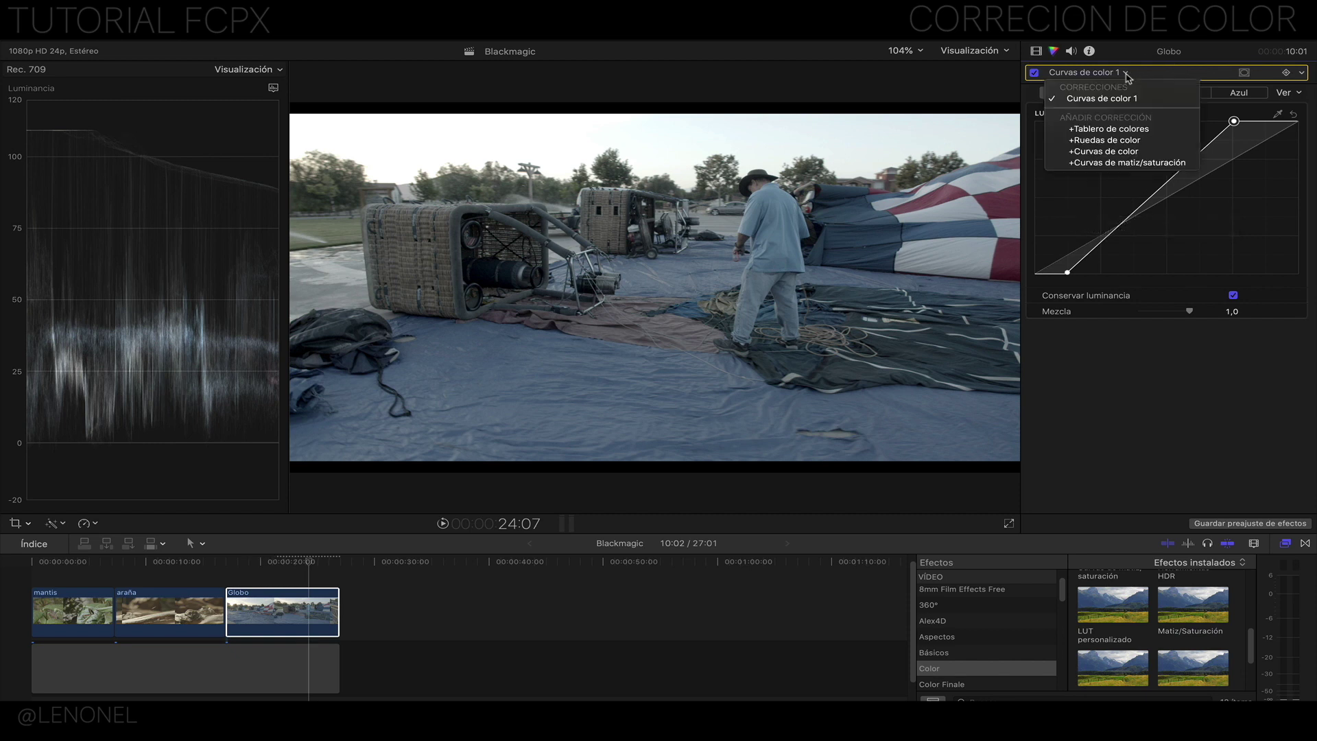
Add a Ruedas de color correction to the Globo clip and set its temperature to 6000
left_click(1117, 144)
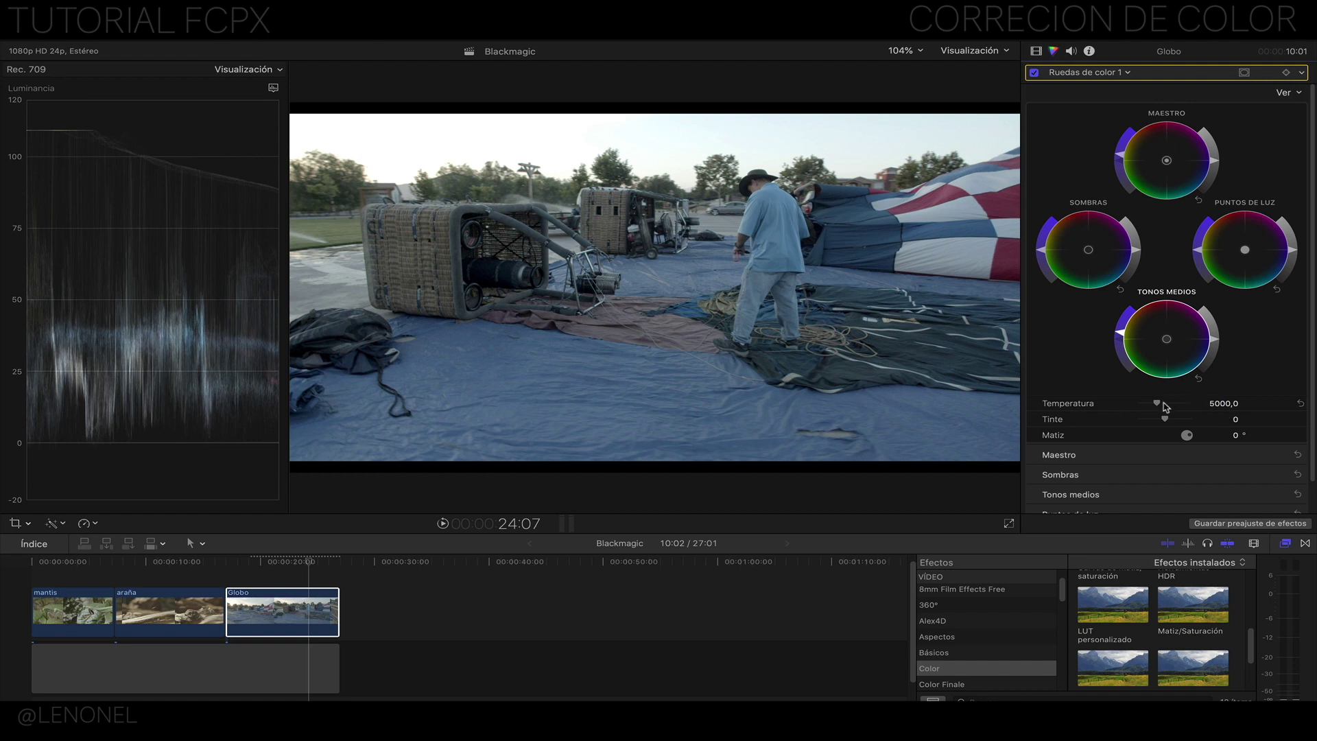
left_click_drag(1158, 404, 1162, 406)
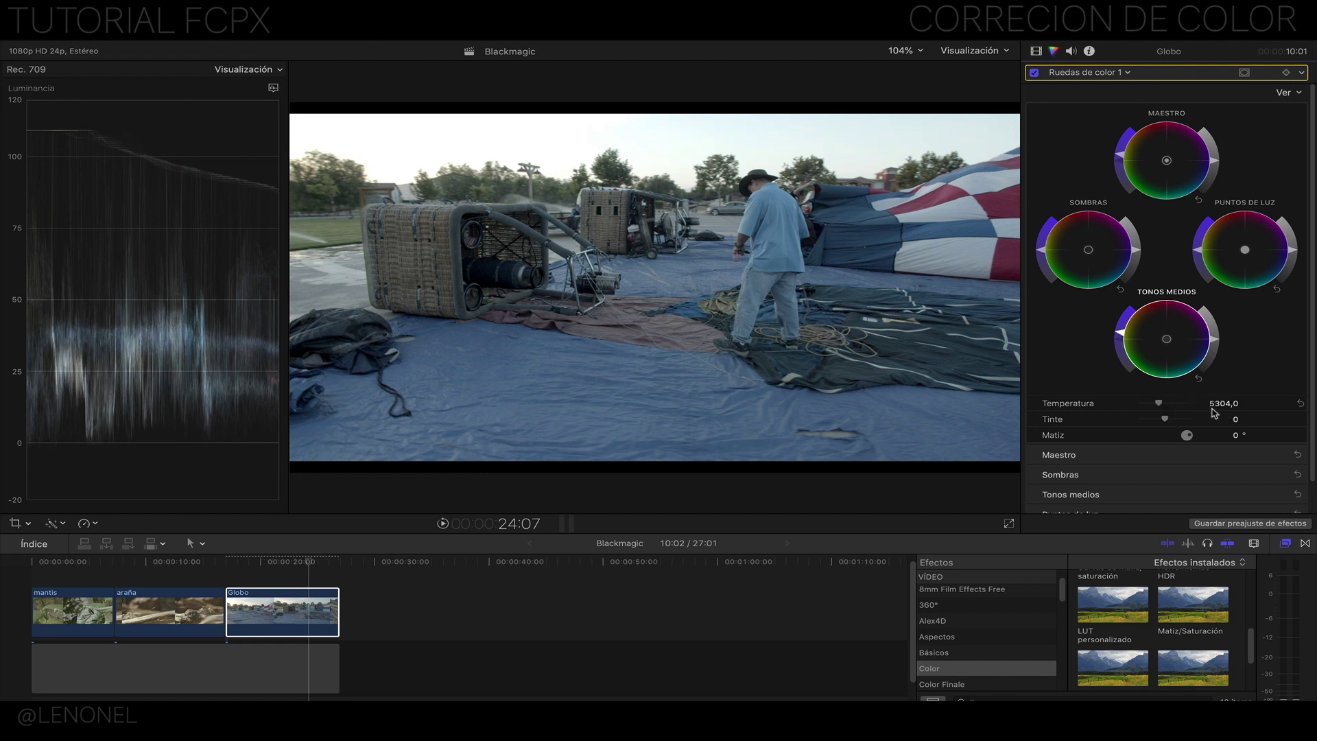
left_click(1216, 404)
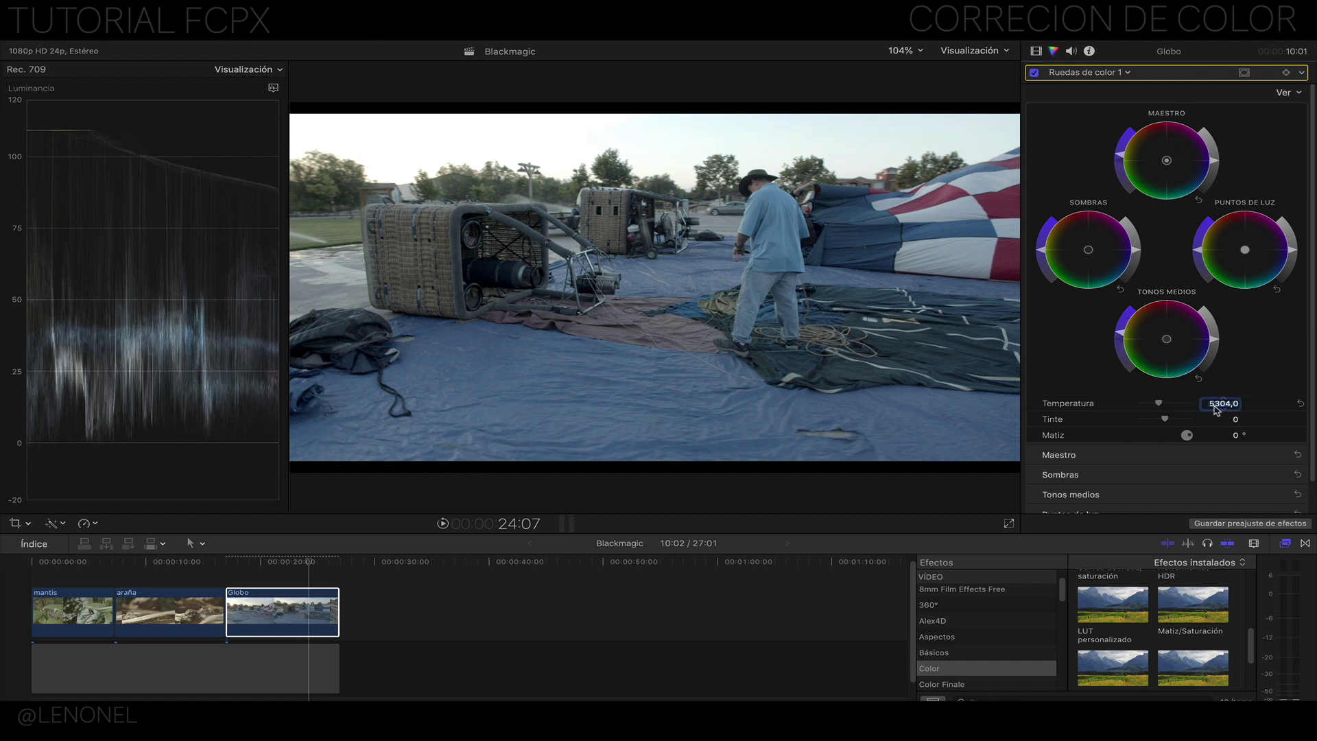
type("6000")
key("Return")
Set the color wheels tint to 6.0, then move to an earlier frame of the Globo clip
left_click_drag(1166, 421, 1168, 423)
left_click_drag(1169, 425, 1170, 425)
left_click_drag(309, 561, 228, 573)
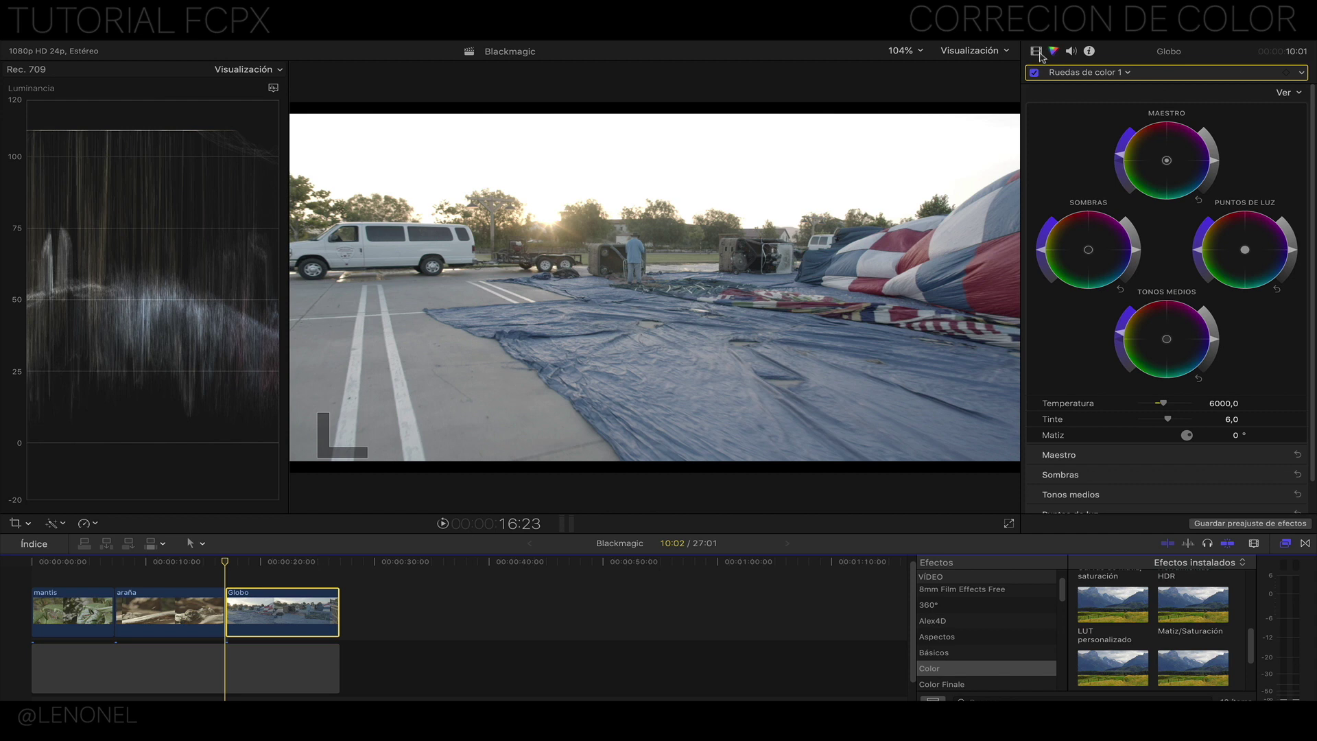
Add a Tablero de colores correction with a shape mask stretched flat and feathered across the sky
left_click(1128, 73)
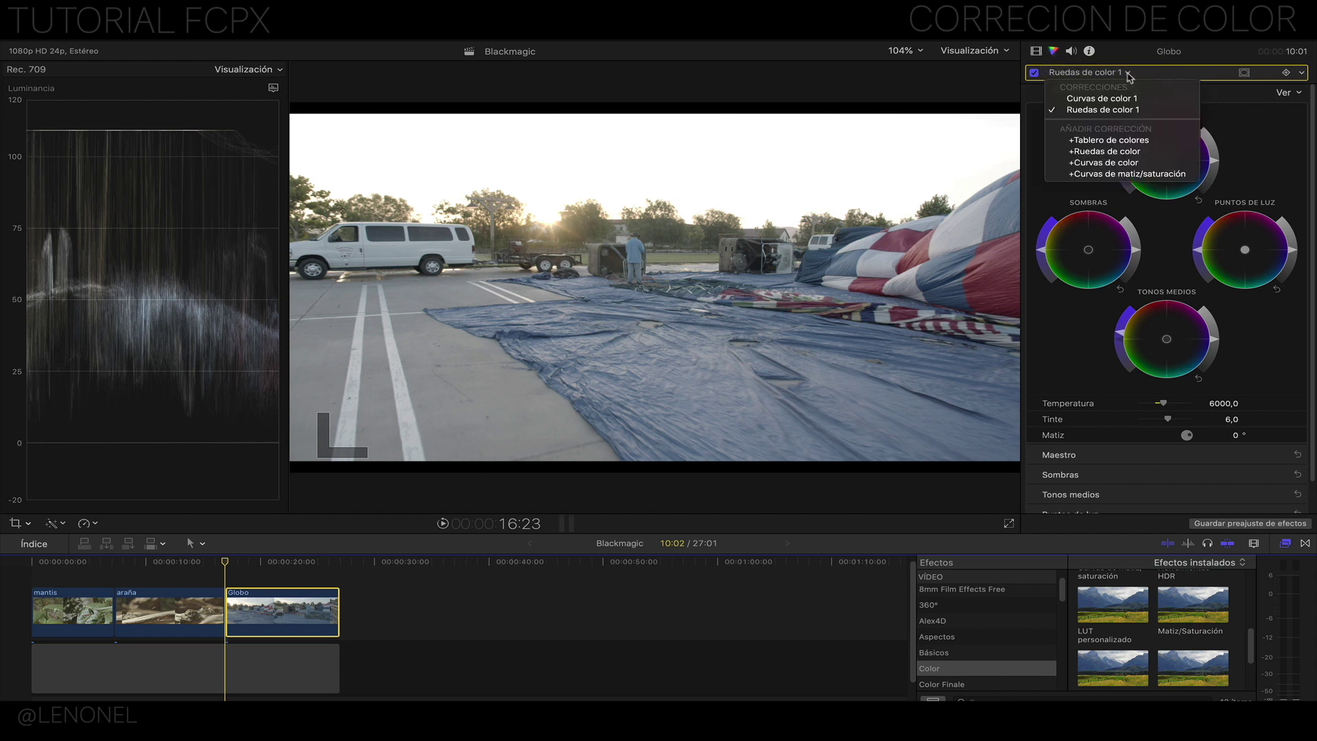
left_click(1115, 141)
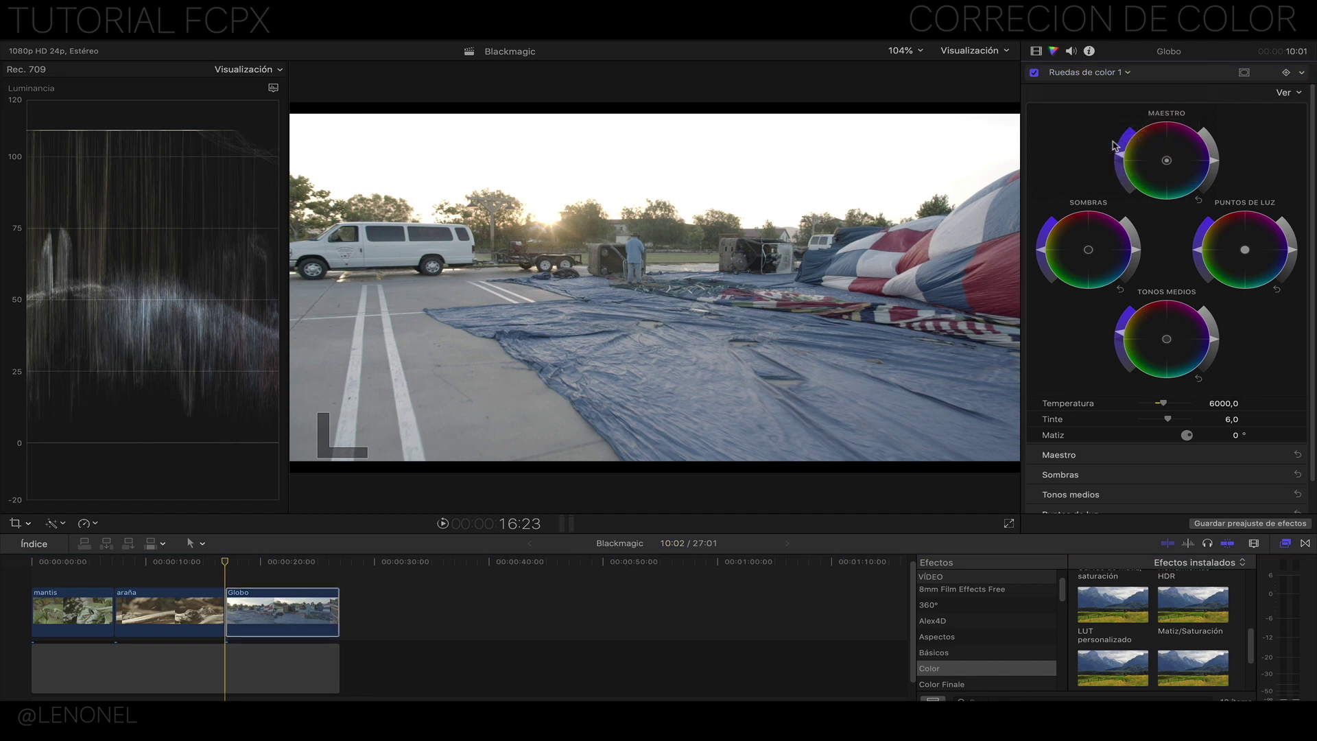
left_click(1244, 75)
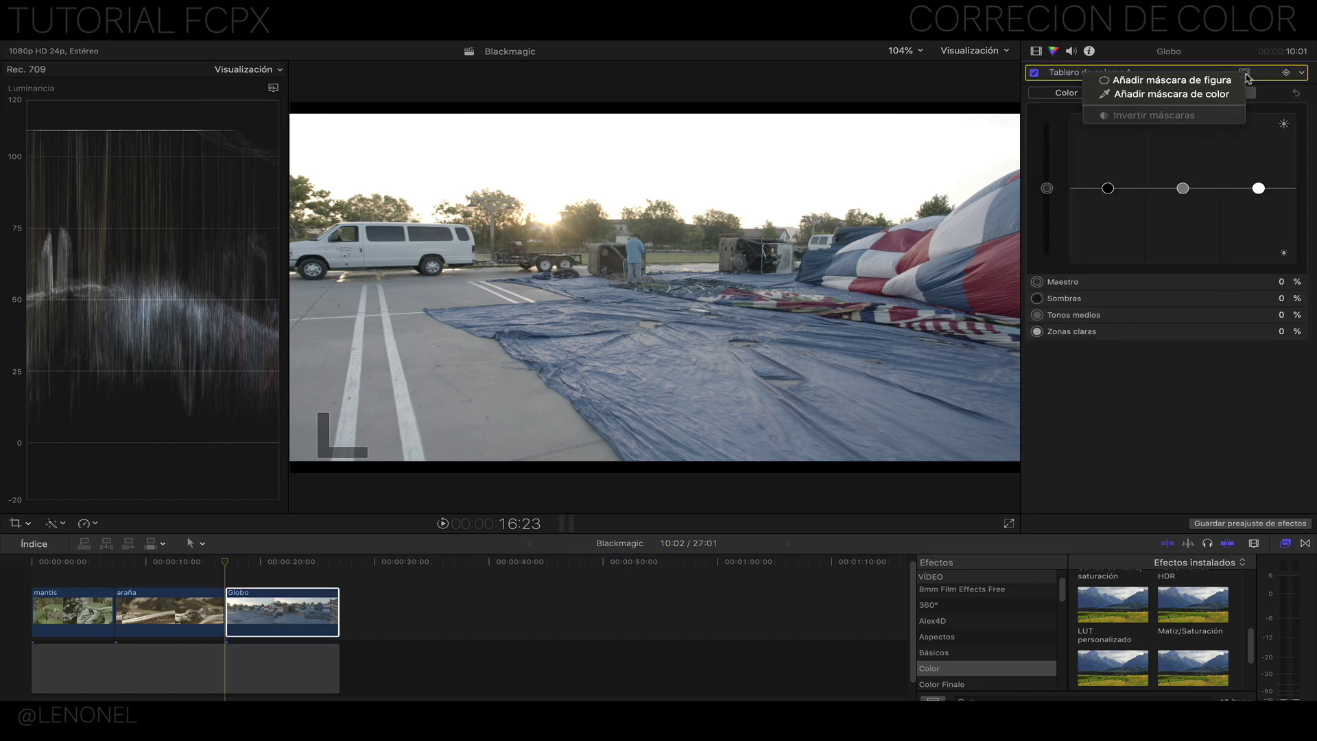
left_click(1165, 81)
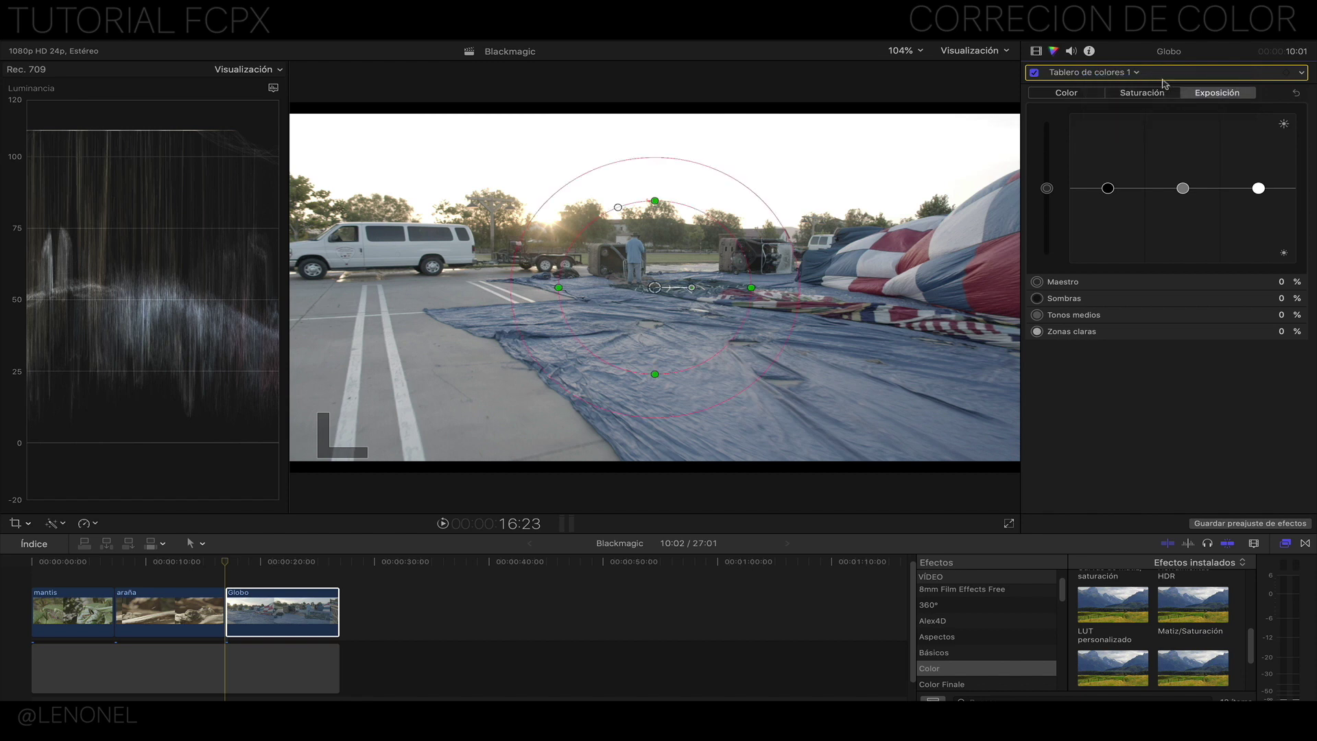
left_click_drag(654, 374, 654, 307)
left_click_drag(558, 288, 470, 288)
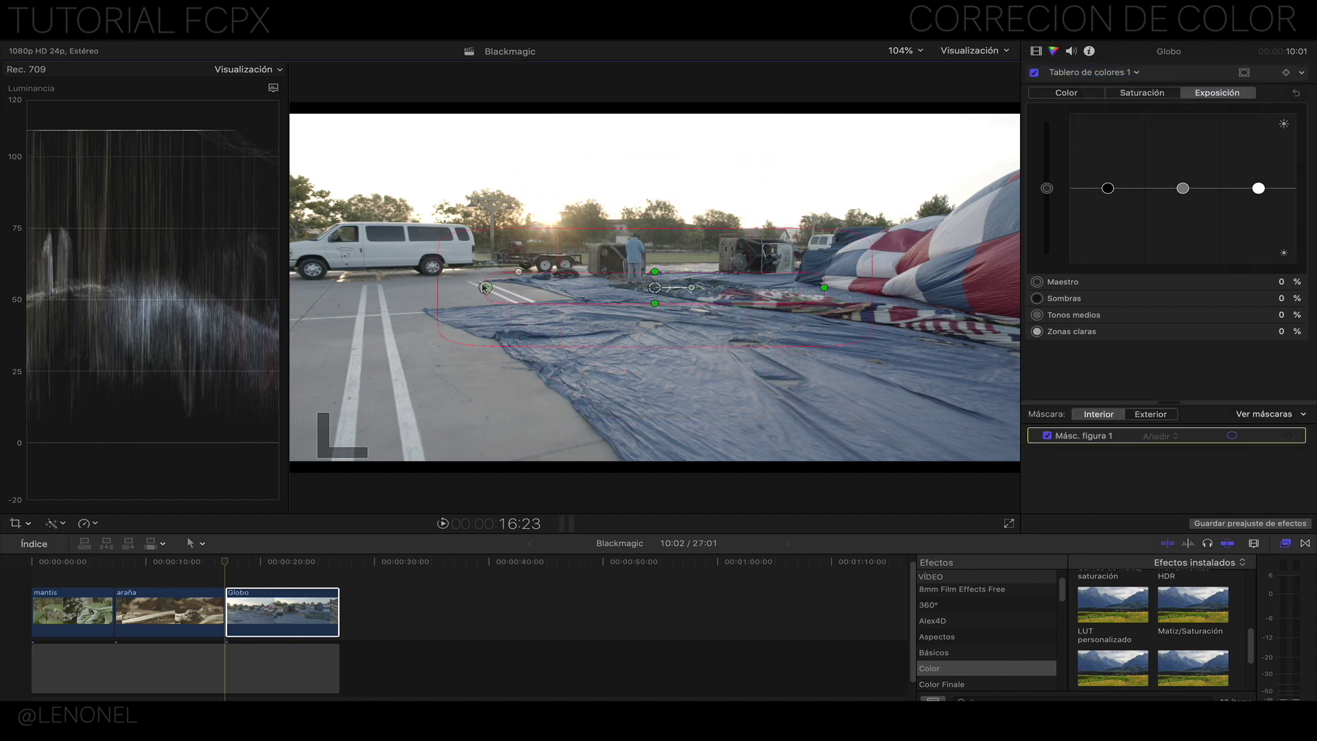
left_click_drag(654, 287, 638, 200)
left_click_drag(821, 200, 974, 186)
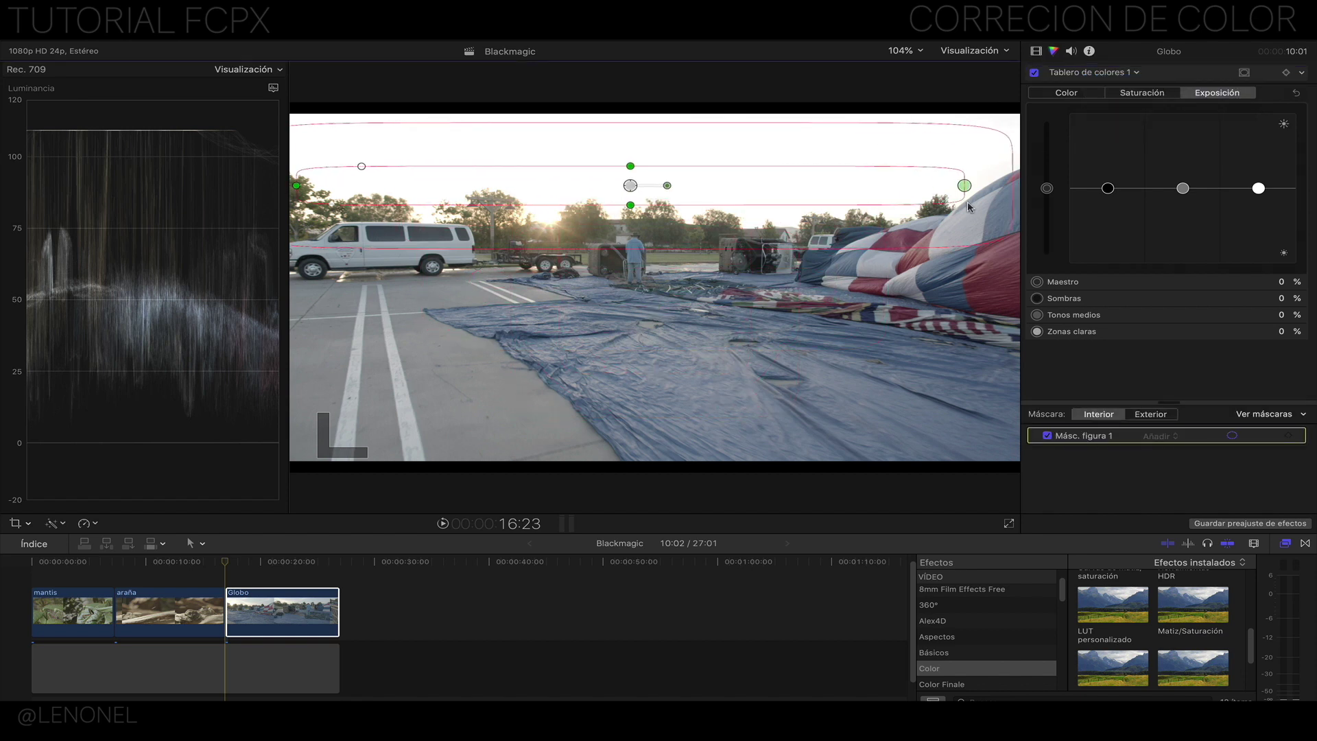
left_click_drag(960, 260, 955, 261)
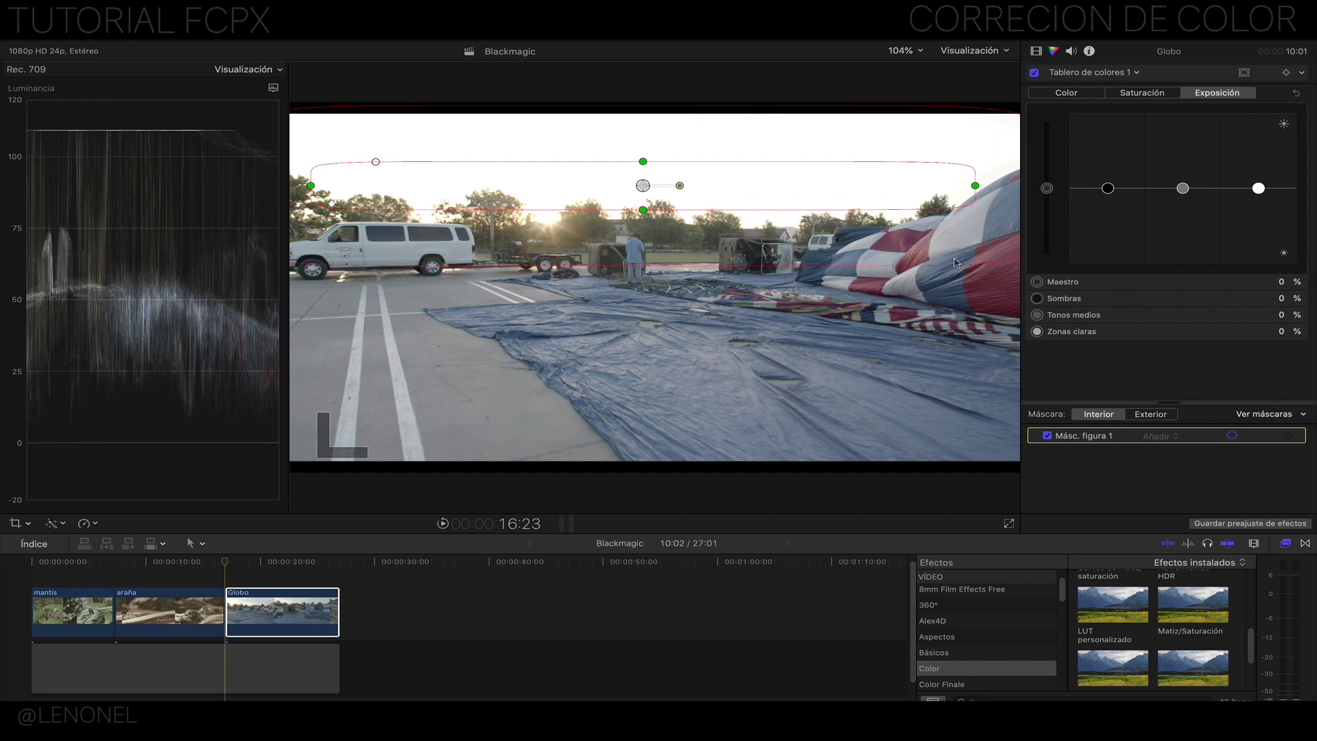
Darken the masked sky's Zonas claras to about -46%, narrowing the mask slightly on the right
mouse_move(1261, 190)
left_mouse_down()
mouse_move(1275, 238)
mouse_move(1273, 223)
left_mouse_up()
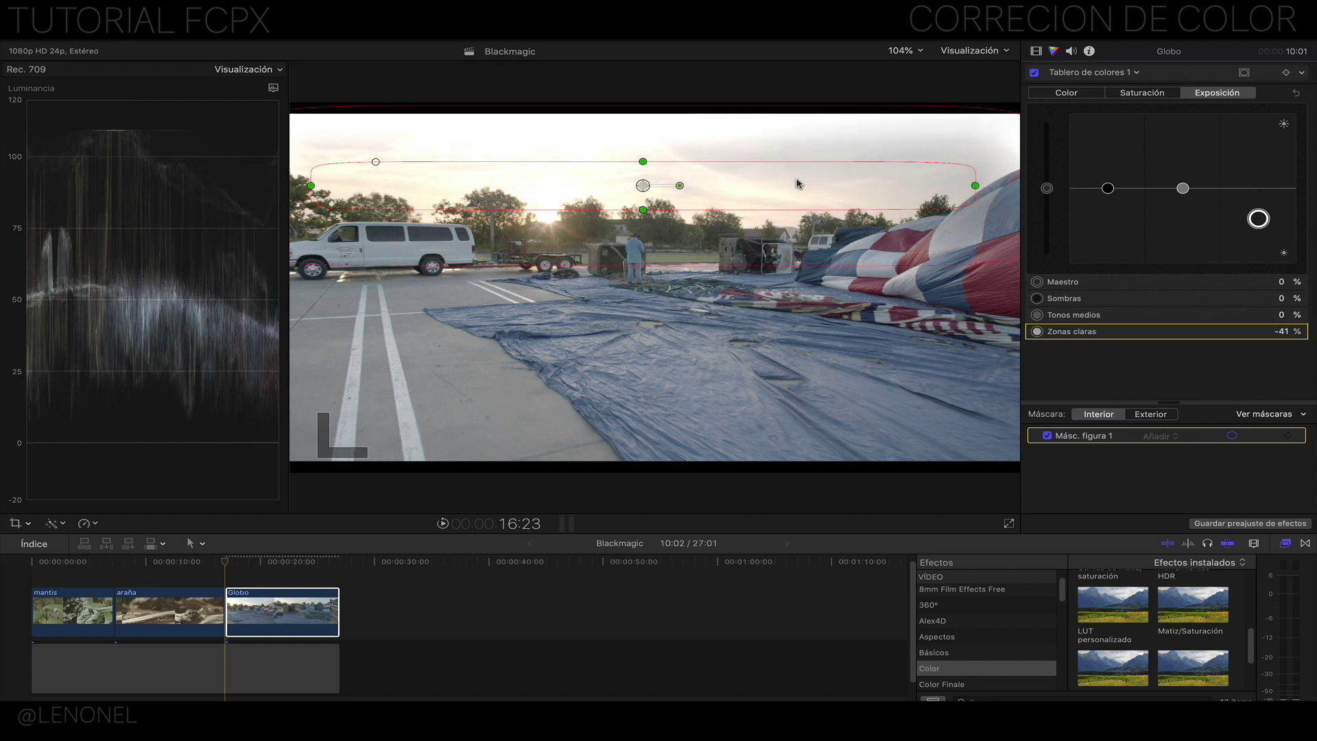
left_click_drag(802, 202, 802, 192)
left_click_drag(976, 176, 967, 178)
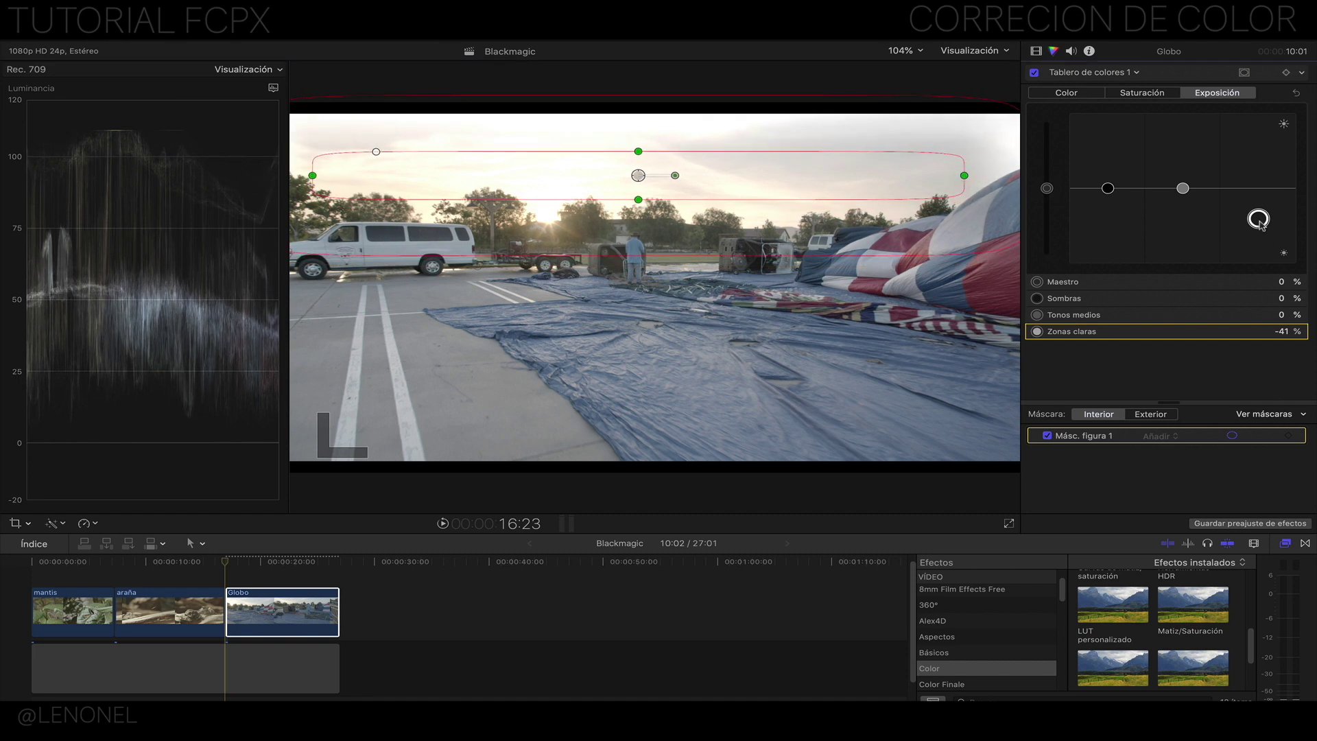
left_click_drag(1258, 218, 1259, 224)
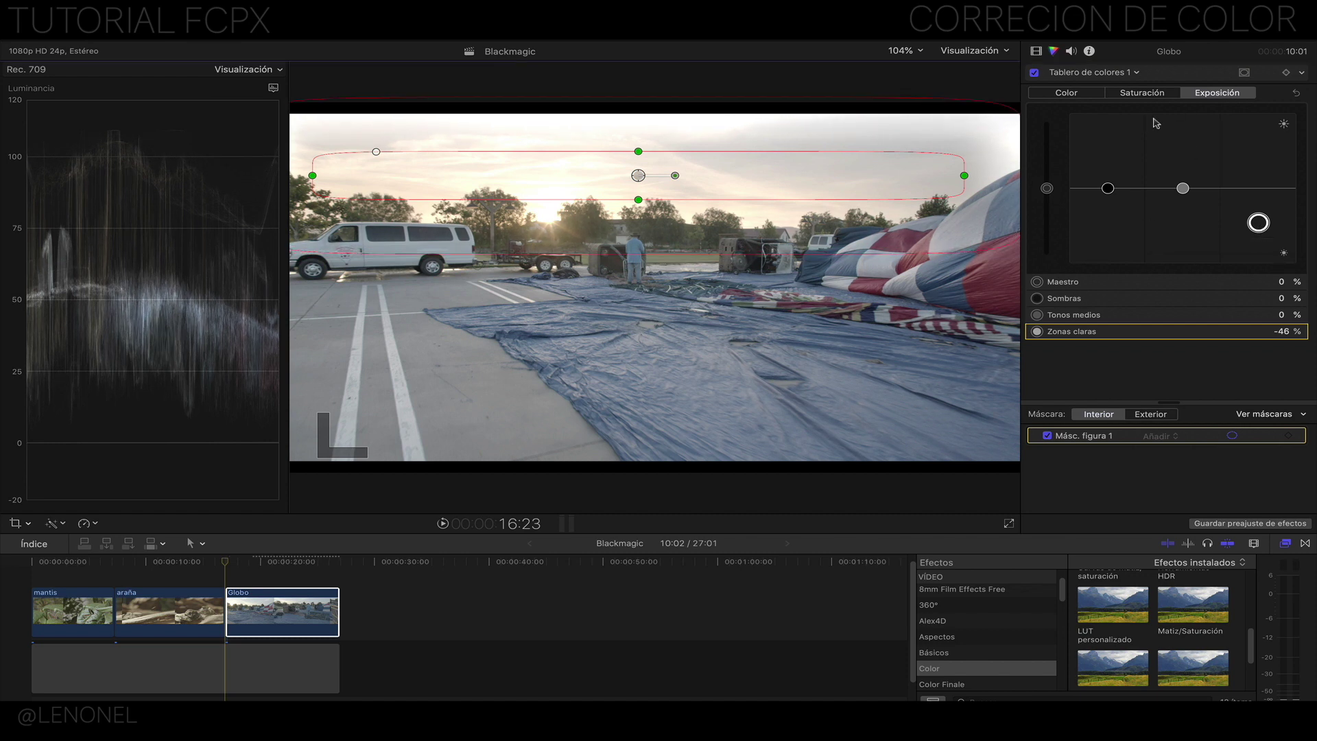
Apply LUT personalizado to the Globo clip with the Orange dolphin LUT at about 0,8 mix
left_click(1035, 54)
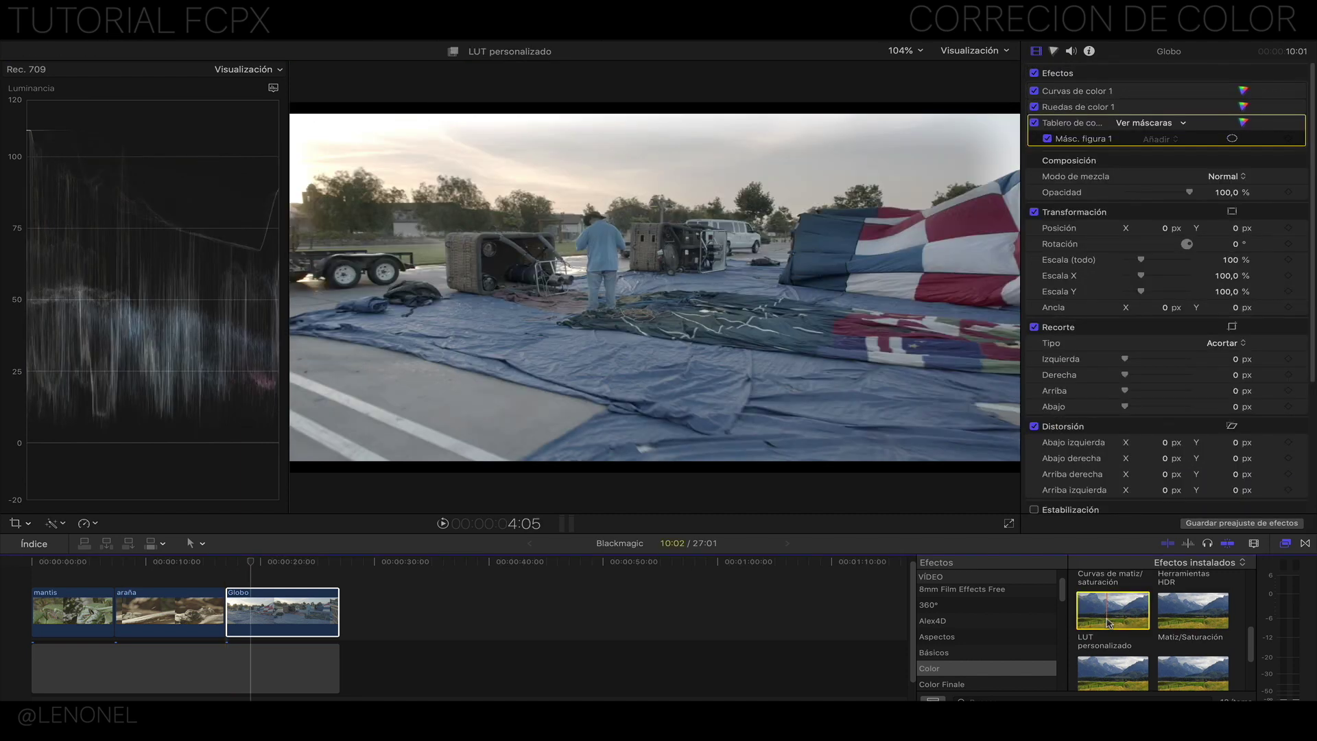
double_click(1109, 622)
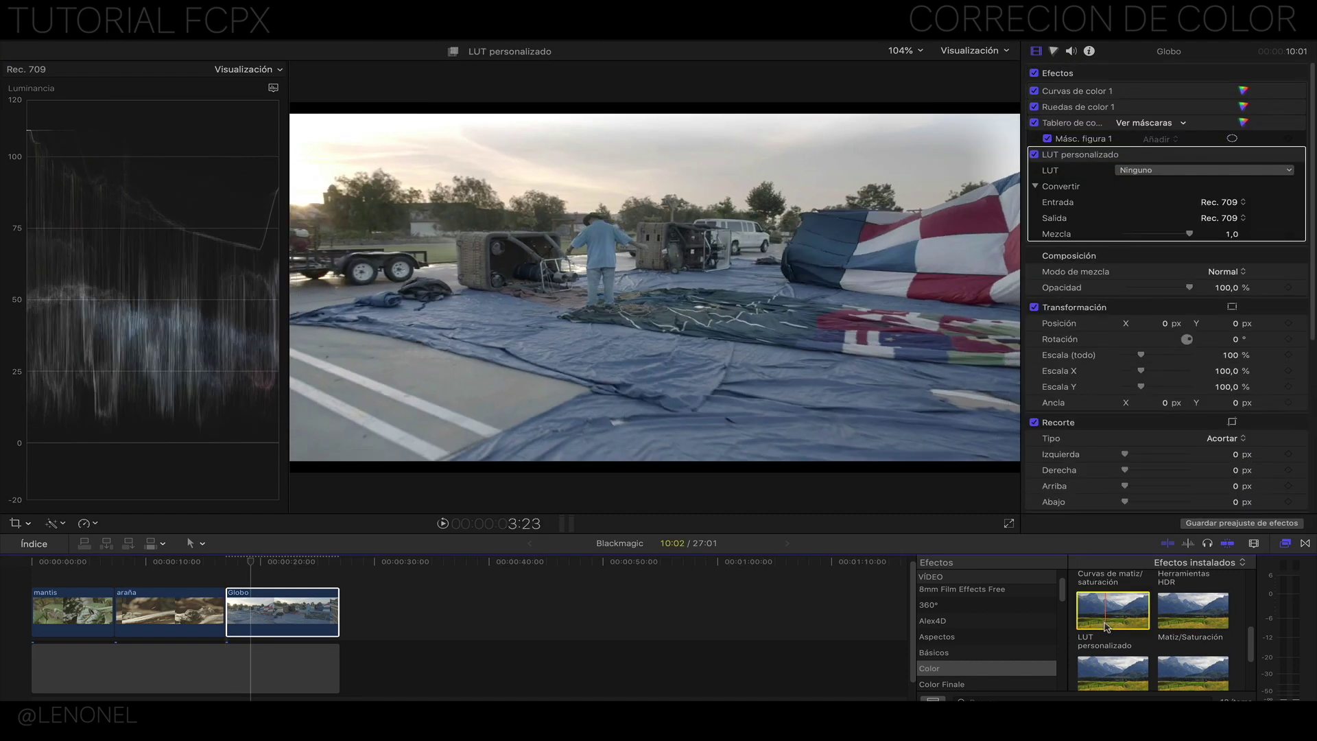
left_click(1289, 171)
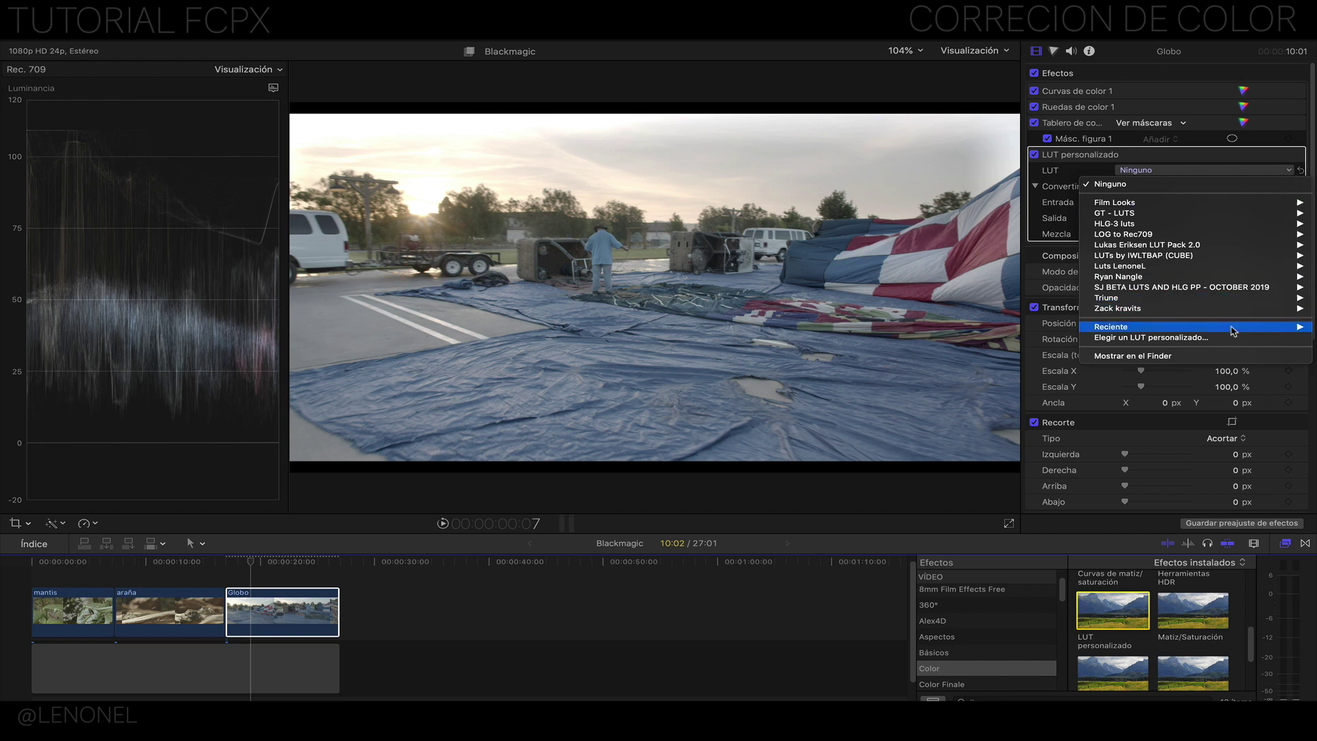
mouse_move(1227, 328)
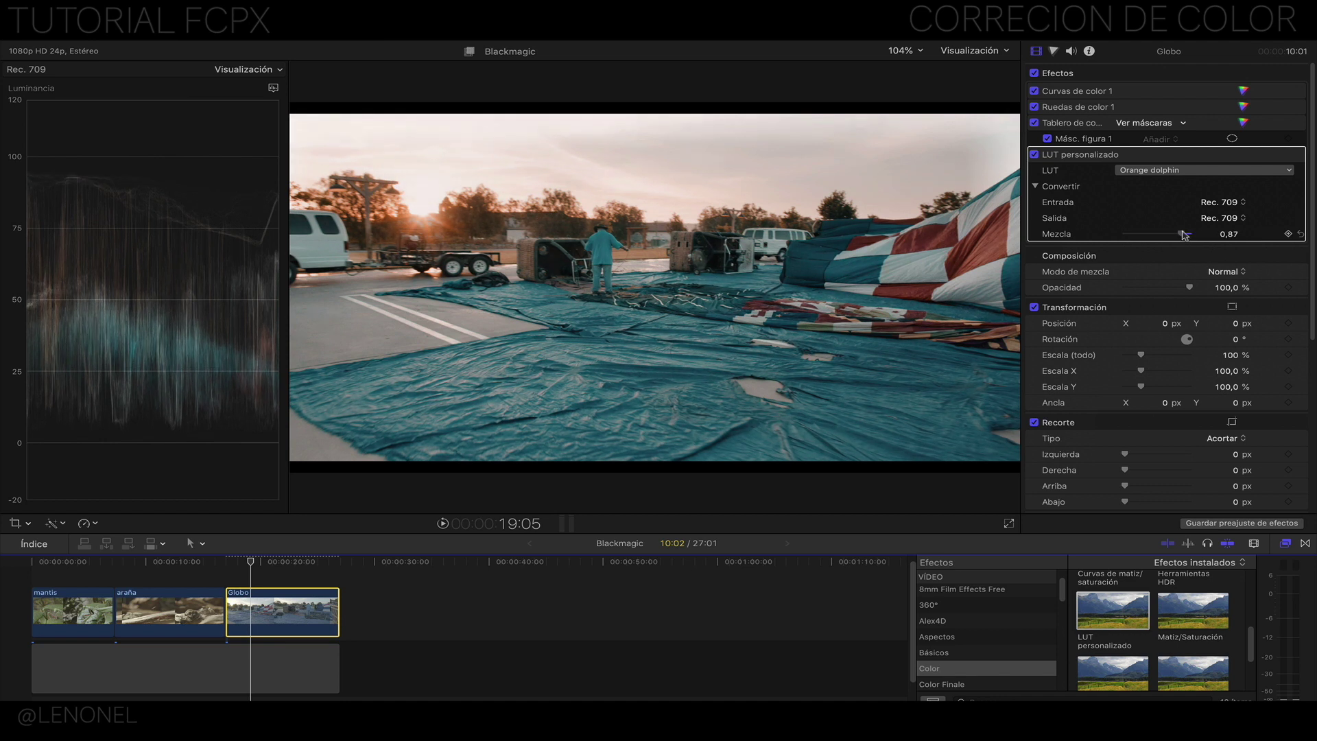
left_click_drag(1182, 235, 1180, 234)
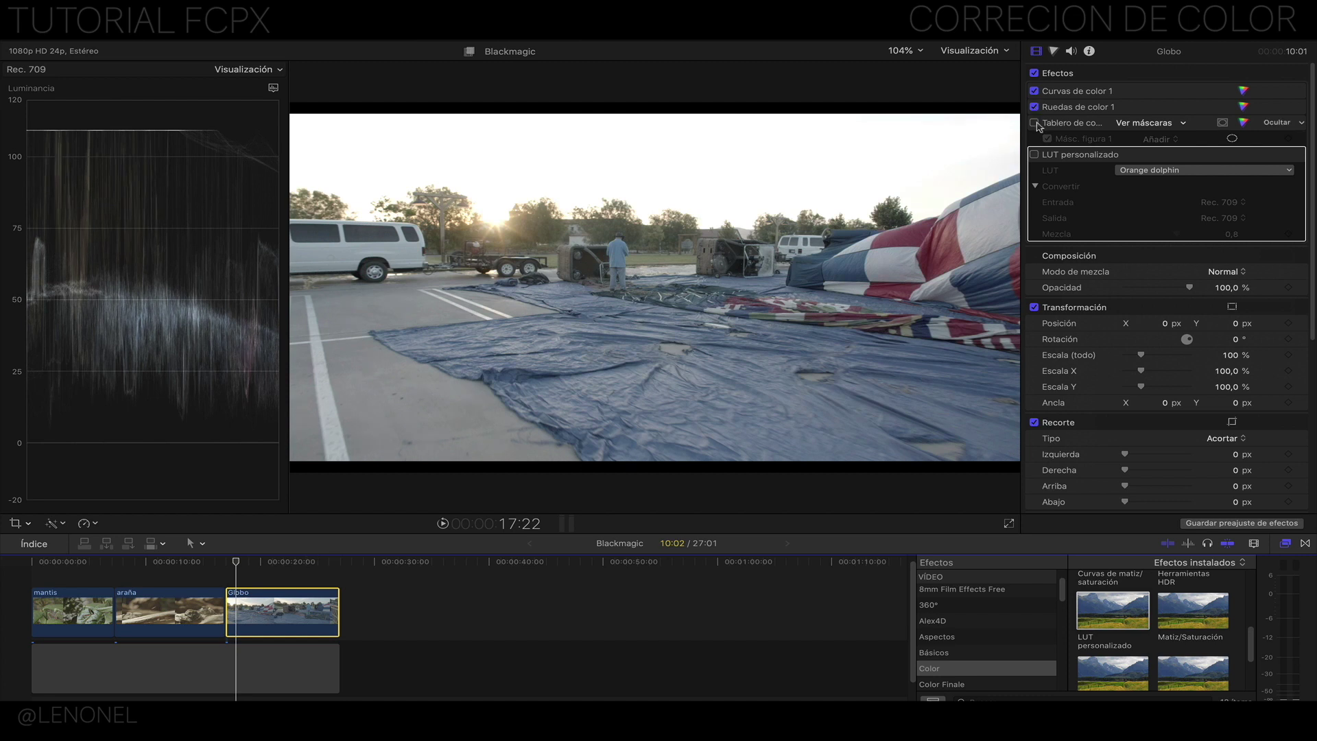
Re-enable the Tablero de colores and LUT personalizado corrections on the Globo clip
left_click(1034, 123)
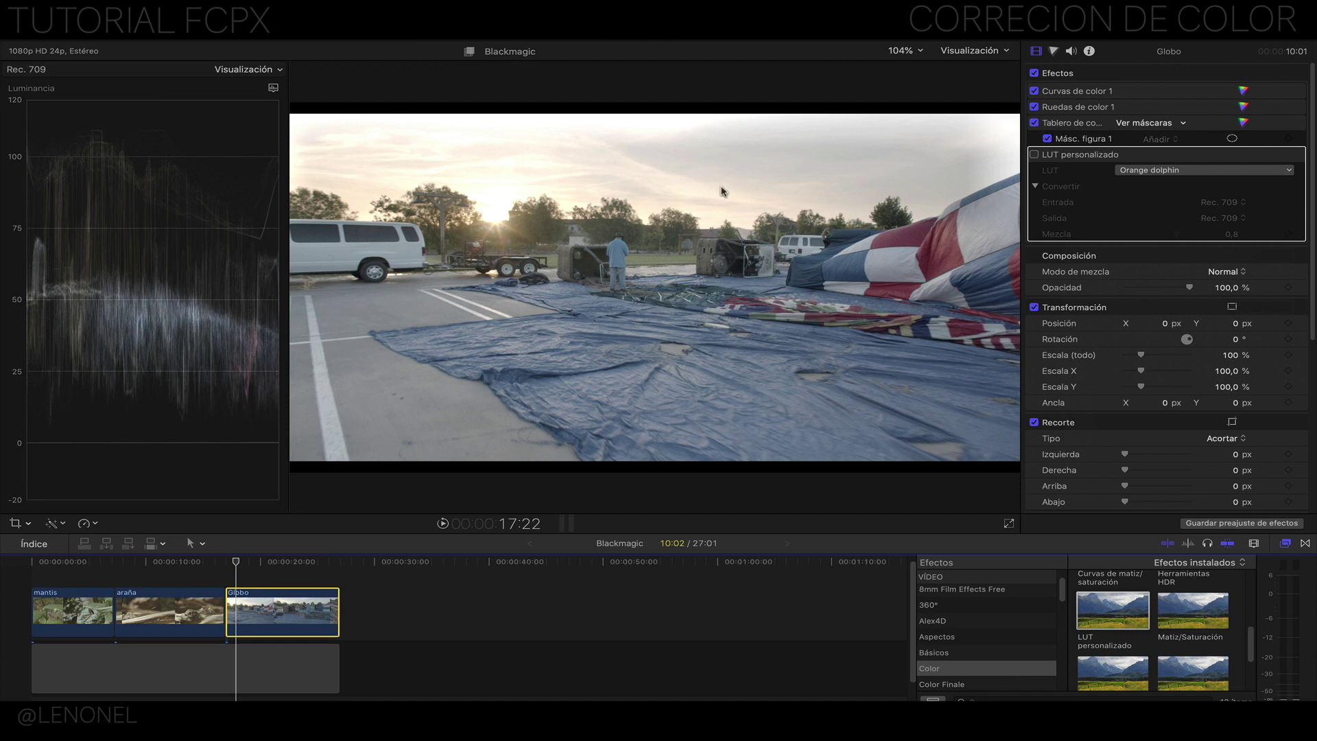
left_click(1034, 155)
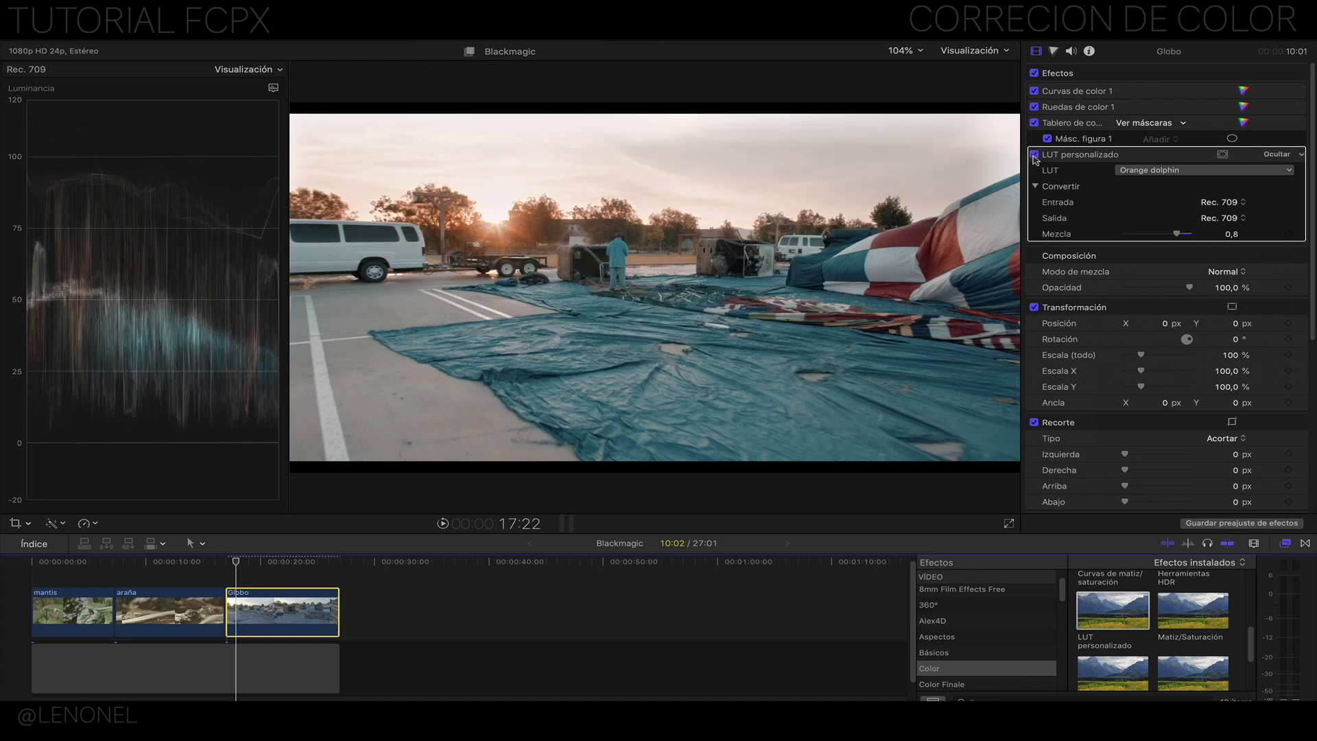